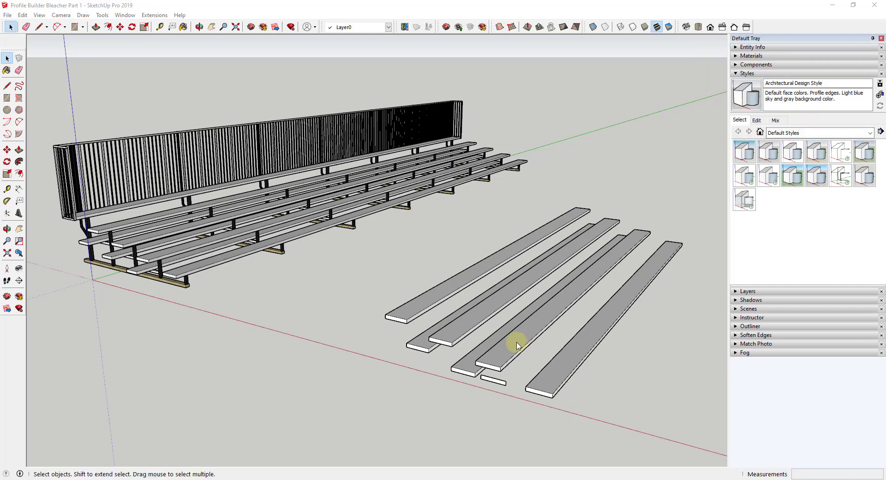
Open the Profile Builder Assembly Dialog and load the Bleacher Example assembly by sampling the seat group in the model.
{"action": "left_click", "coordinate": [563, 302]}
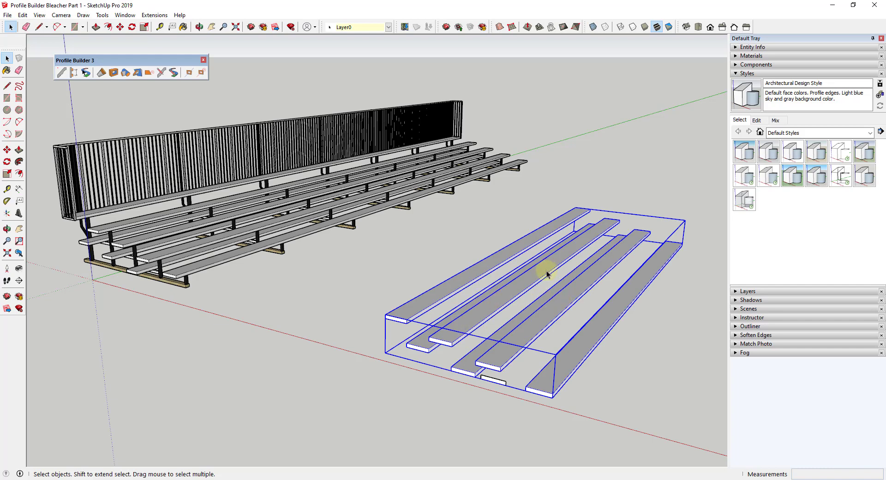
{"action": "scroll", "coordinate": [547, 270], "scroll_direction": "down", "scroll_amount": 1}
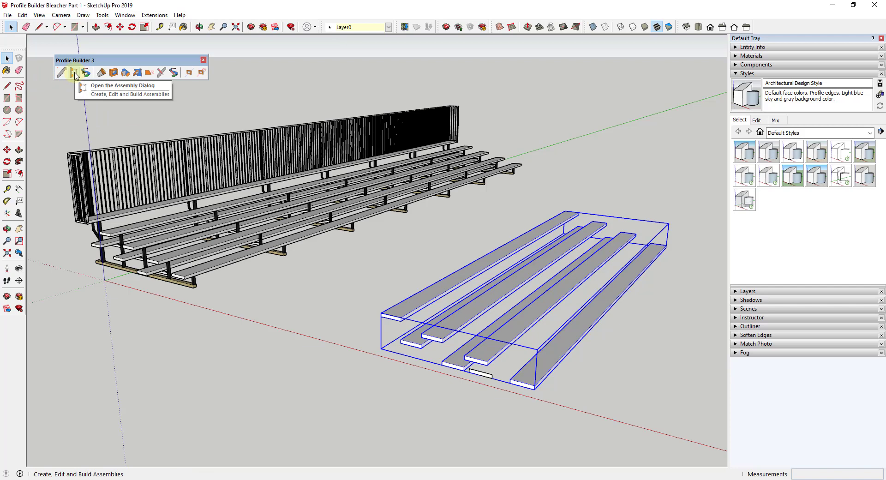
{"action": "left_click", "coordinate": [74, 73]}
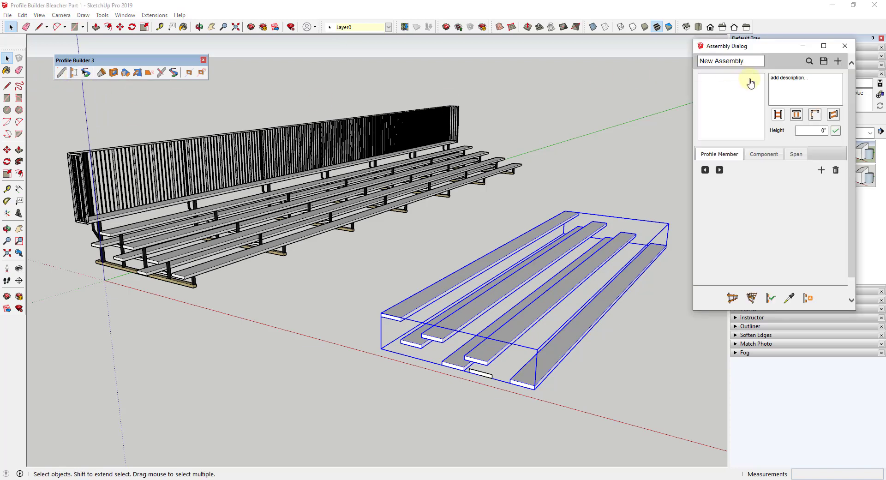
{"action": "left_click", "coordinate": [788, 298]}
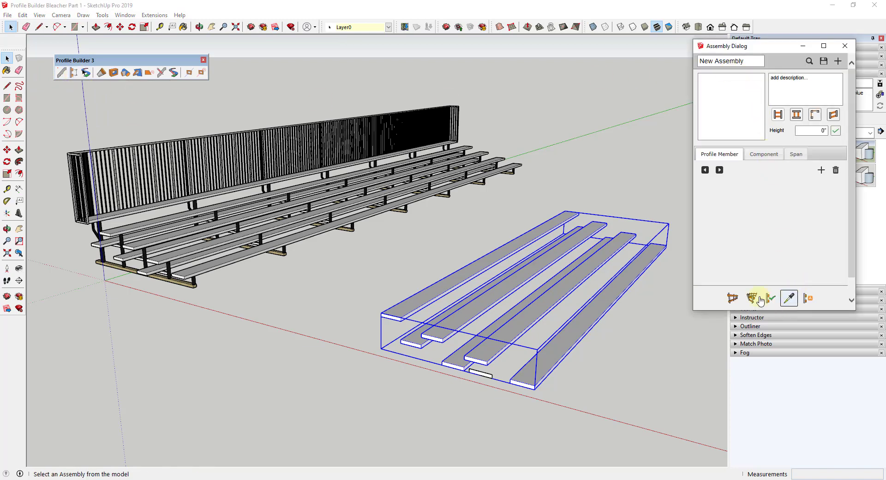
{"action": "left_click", "coordinate": [568, 286]}
Try building a second run of the Bleacher Example assembly beside the existing seats.
{"action": "scroll", "coordinate": [285, 208], "scroll_direction": "down", "scroll_amount": 2}
{"action": "scroll", "coordinate": [285, 209], "scroll_direction": "down", "scroll_amount": 2}
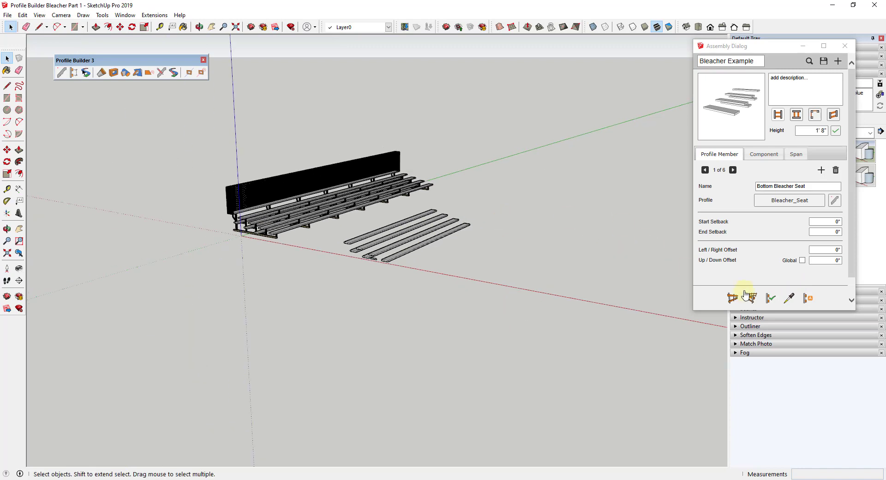
{"action": "left_click", "coordinate": [732, 298]}
{"action": "left_click", "coordinate": [526, 271]}
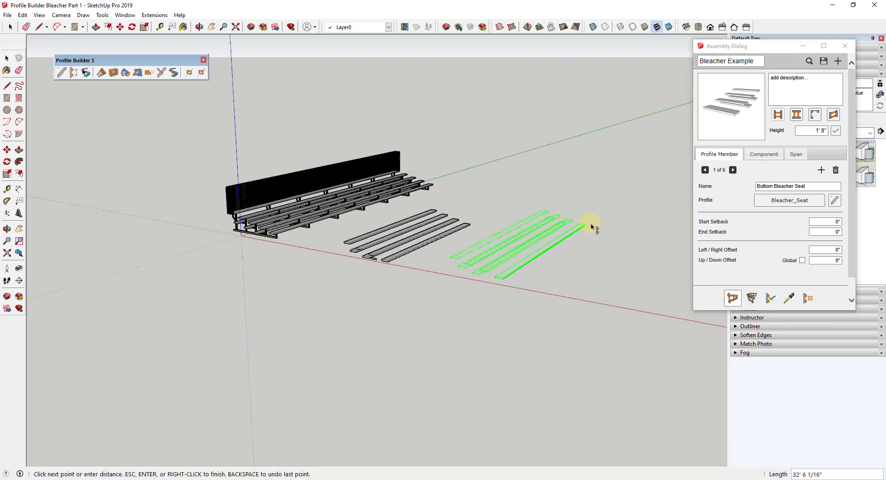
{"action": "key", "text": "Escape"}
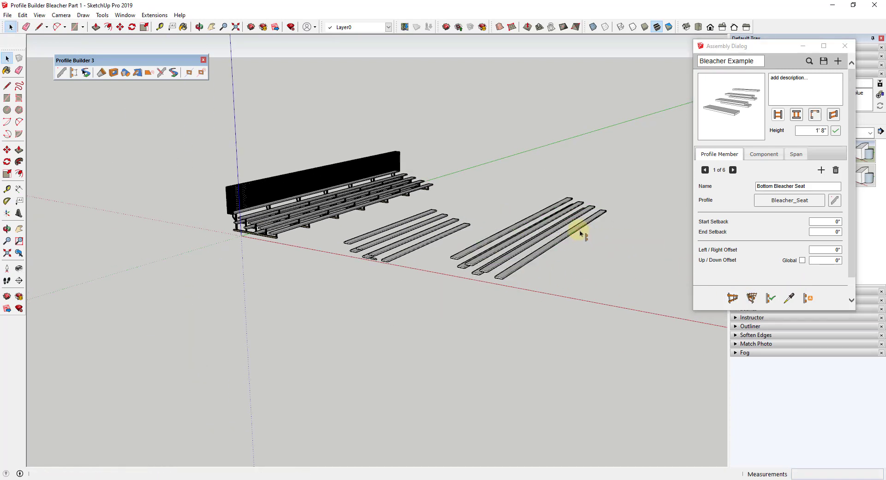
Draw guide lines from the bottom seat's underside: 6" down, 2' back along the red axis, and vertically up to the next seat.
{"action": "scroll", "coordinate": [390, 247], "scroll_direction": "up", "scroll_amount": 5}
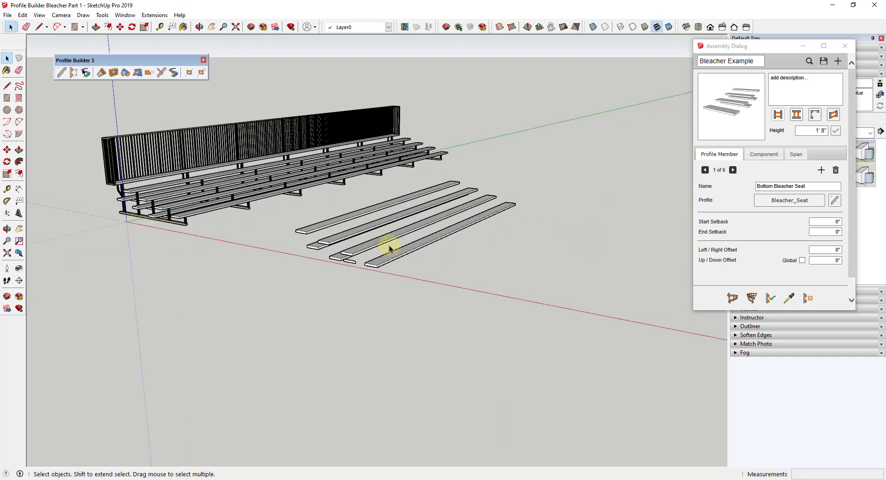
{"action": "middle_click_drag", "start_coordinate": [376, 204], "coordinate": [305, 221]}
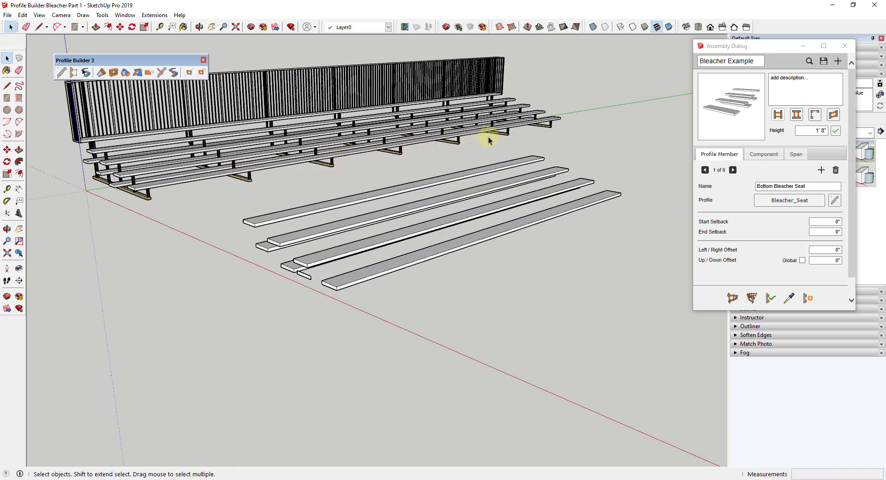
{"action": "middle_click_drag", "start_coordinate": [386, 251], "coordinate": [489, 198]}
{"action": "scroll", "coordinate": [467, 212], "scroll_direction": "up", "scroll_amount": 5}
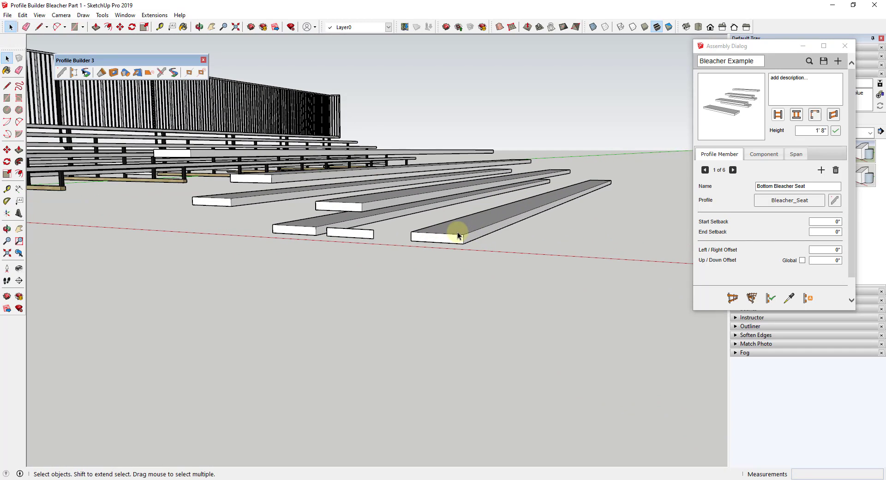
{"action": "middle_click_drag", "start_coordinate": [457, 233], "coordinate": [456, 238]}
{"action": "key", "text": "l"}
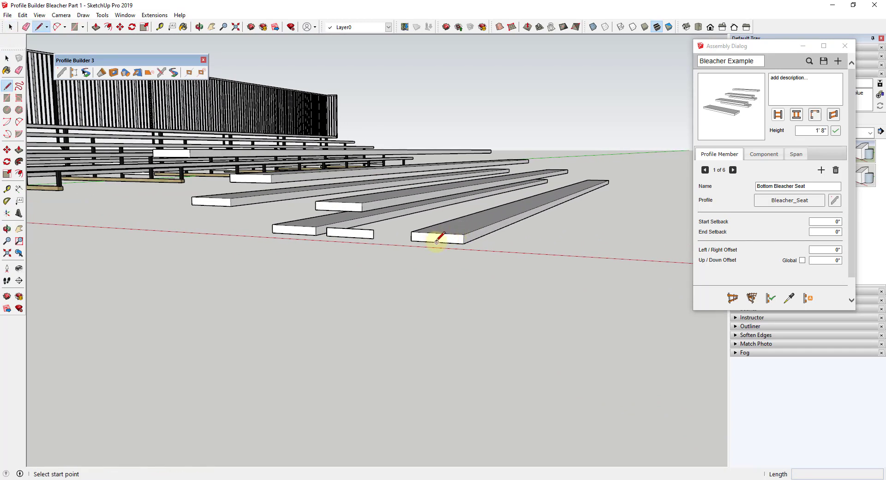
{"action": "left_click", "coordinate": [437, 242]}
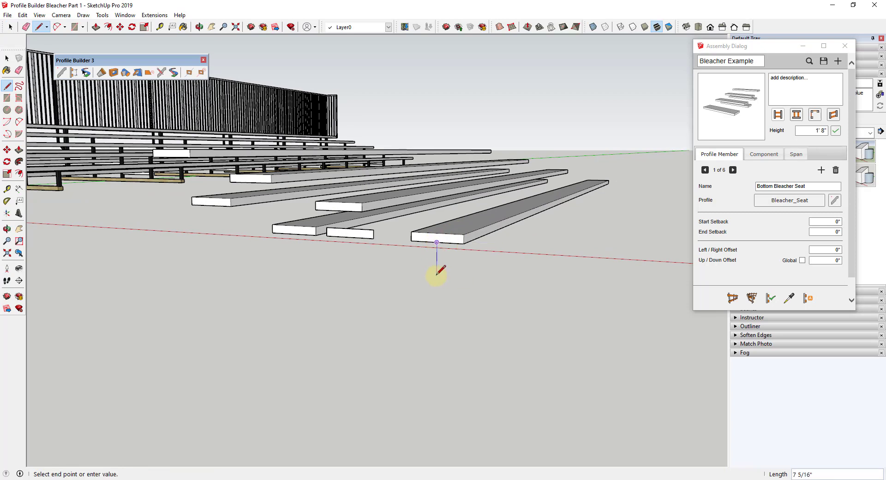
{"action": "scroll", "coordinate": [441, 271], "scroll_direction": "down", "scroll_amount": 2}
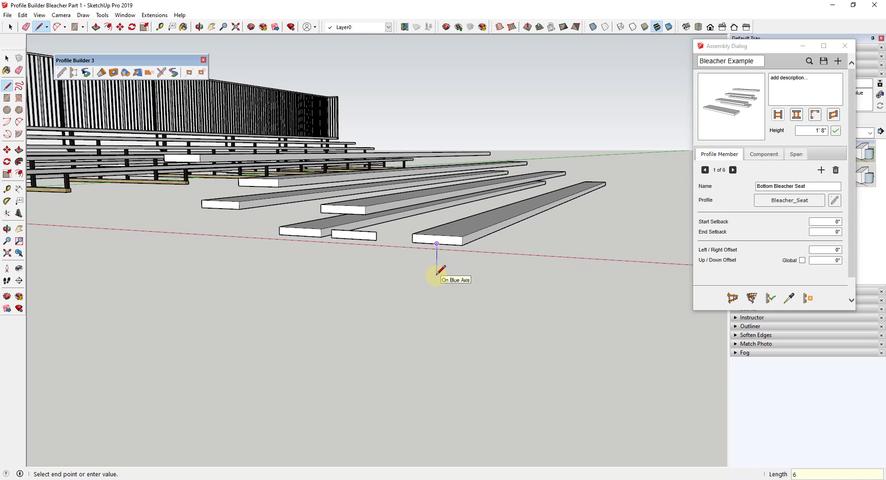
{"action": "key", "text": "Return"}
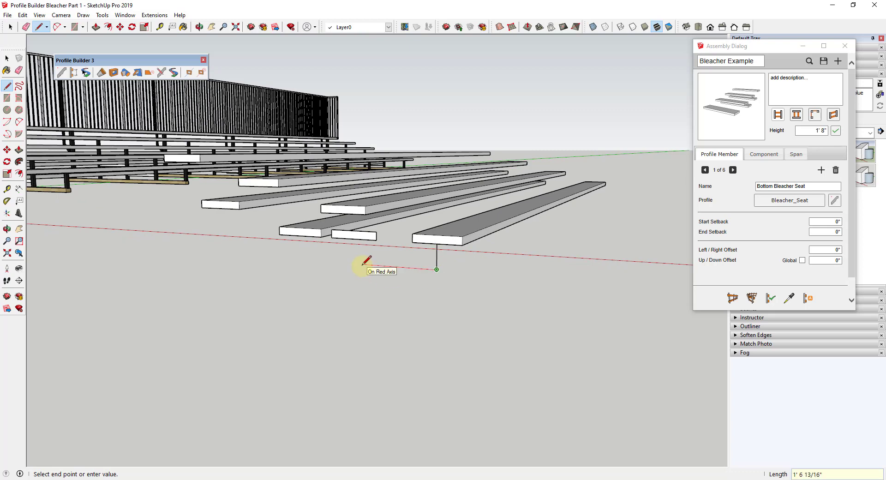
{"action": "type", "text": "2'"}
{"action": "key", "text": "Return"}
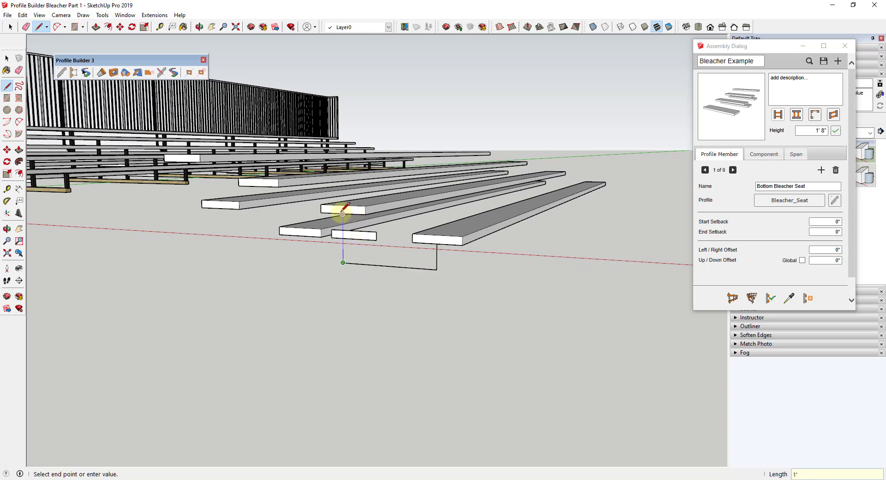
{"action": "left_click", "coordinate": [343, 213]}
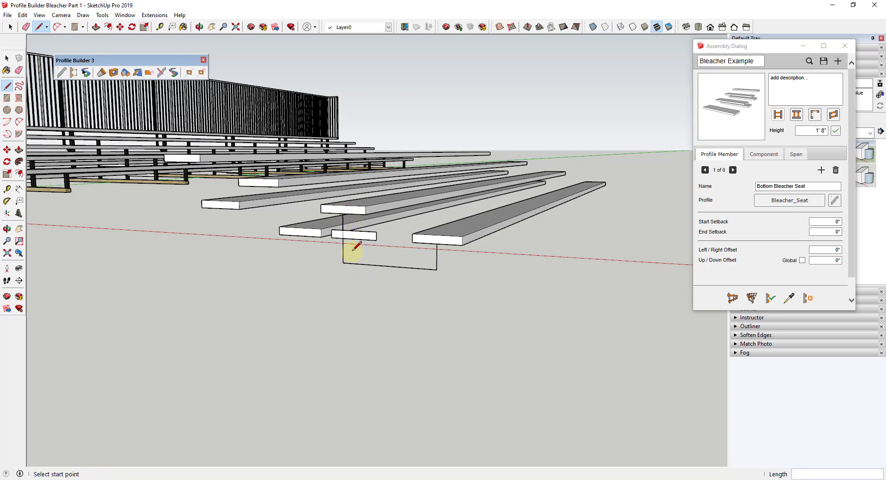
{"action": "key", "text": "space"}
Draw vertical guide lines under the remaining seats and model a rectangular base beam beneath them.
{"action": "middle_click_drag", "start_coordinate": [257, 257], "coordinate": [376, 242]}
{"action": "scroll", "coordinate": [407, 329], "scroll_direction": "up", "scroll_amount": 5}
{"action": "scroll", "coordinate": [406, 329], "scroll_direction": "up", "scroll_amount": 2}
{"action": "key", "text": "l"}
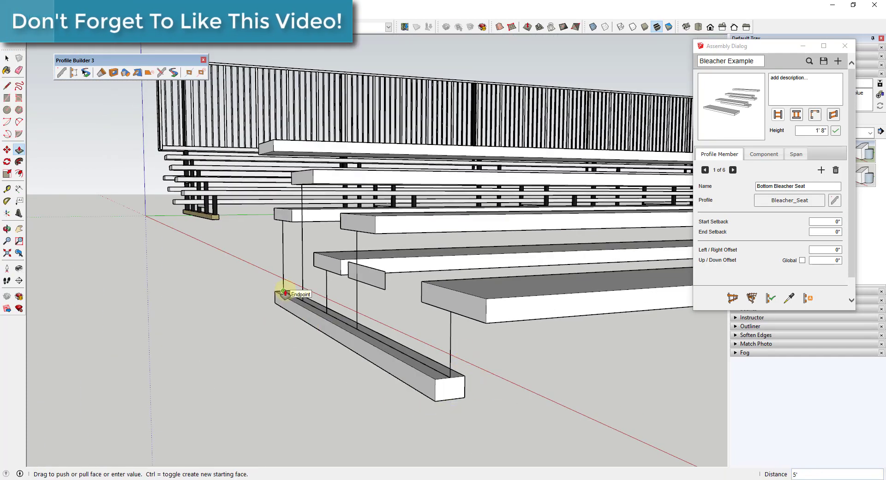
{"action": "scroll", "coordinate": [499, 368], "scroll_direction": "up", "scroll_amount": 4}
{"action": "left_click", "coordinate": [496, 374]}
{"action": "key", "text": "l"}
{"action": "left_click", "coordinate": [498, 398]}
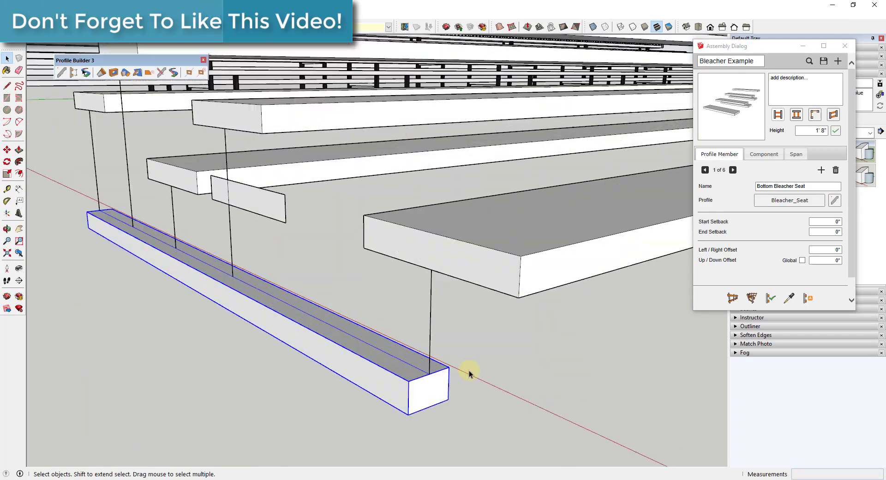
Draw a rectangular post footprint at the front guide line's foot on the base beam and copy it to the next seat's guide line.
{"action": "key", "text": "l"}
{"action": "left_click", "coordinate": [410, 370]}
{"action": "scroll", "coordinate": [416, 374], "scroll_direction": "up", "scroll_amount": 2}
{"action": "key", "text": "r"}
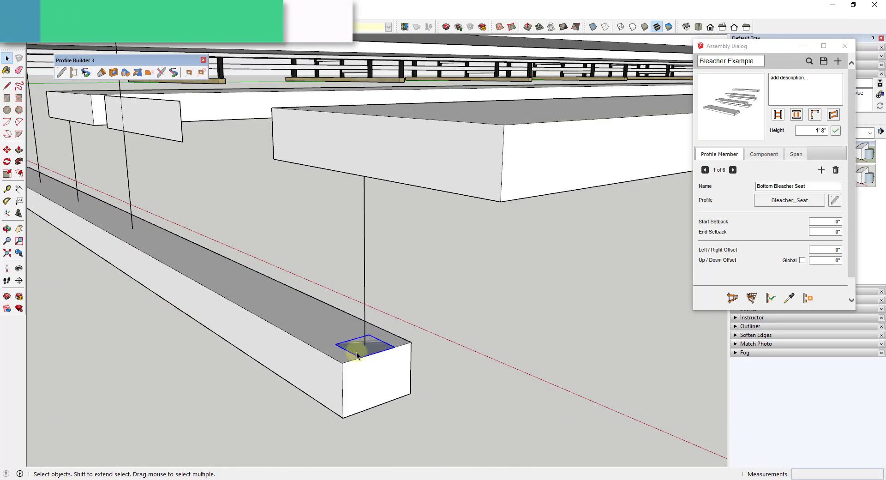
{"action": "key", "text": "m"}
{"action": "key", "text": "ctrl"}
{"action": "left_click", "coordinate": [132, 229]}
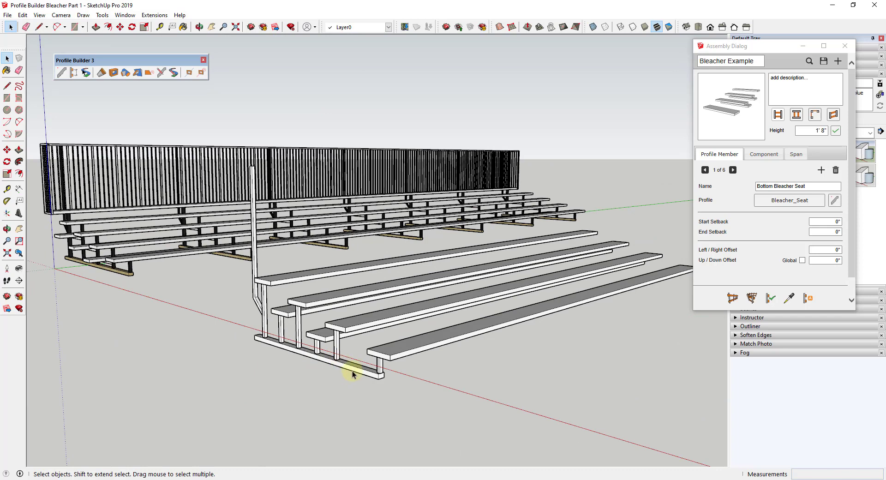
Add a component to the Bleacher Example assembly and assign the Bleacher Support frame from the model to it.
{"action": "left_click", "coordinate": [353, 368]}
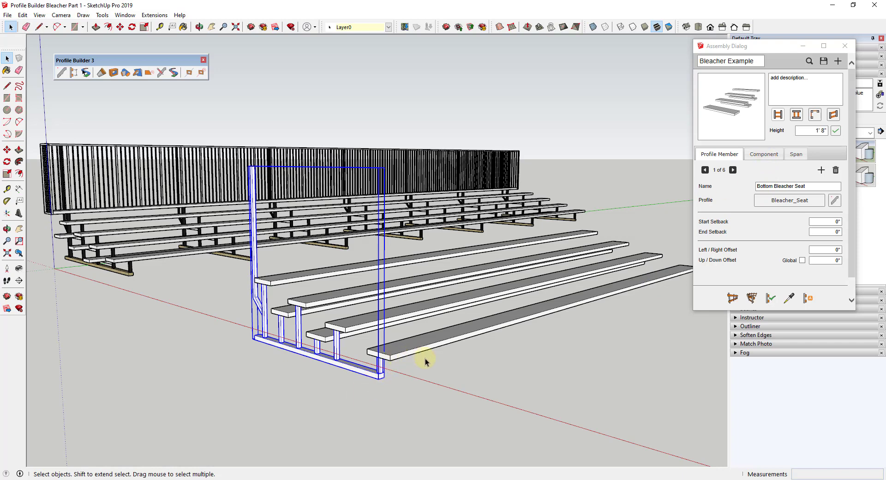
{"action": "scroll", "coordinate": [422, 364], "scroll_direction": "down", "scroll_amount": 1}
{"action": "scroll", "coordinate": [474, 358], "scroll_direction": "up", "scroll_amount": 1}
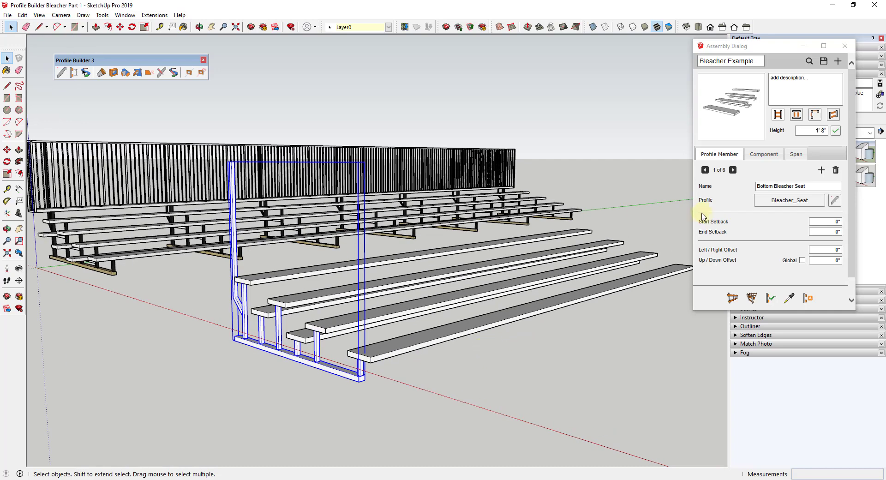
{"action": "left_click", "coordinate": [760, 157]}
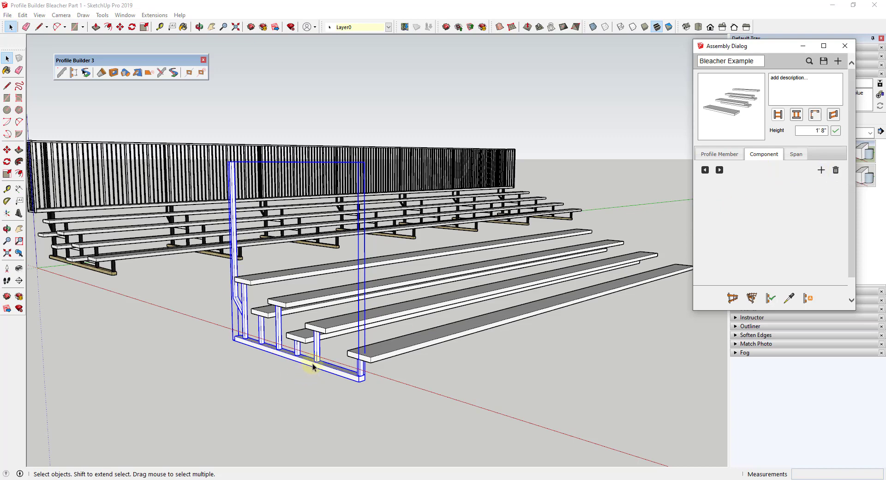
{"action": "left_click", "coordinate": [822, 171]}
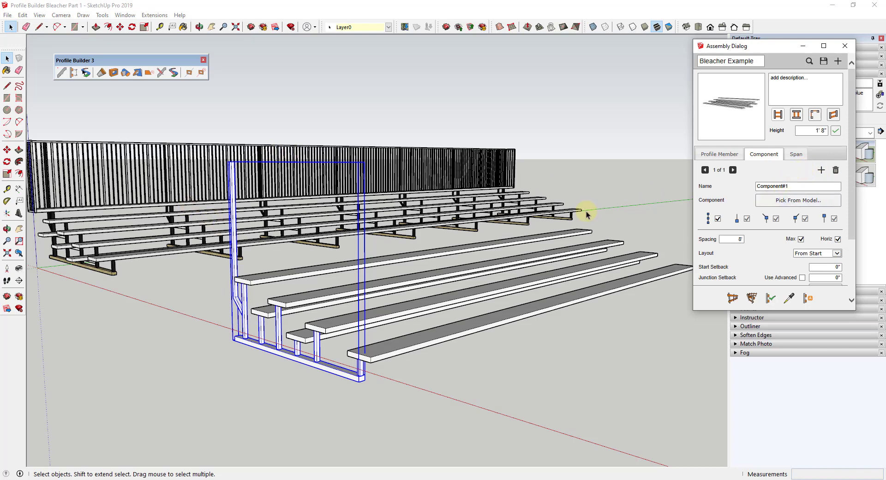
{"action": "left_click", "coordinate": [803, 201]}
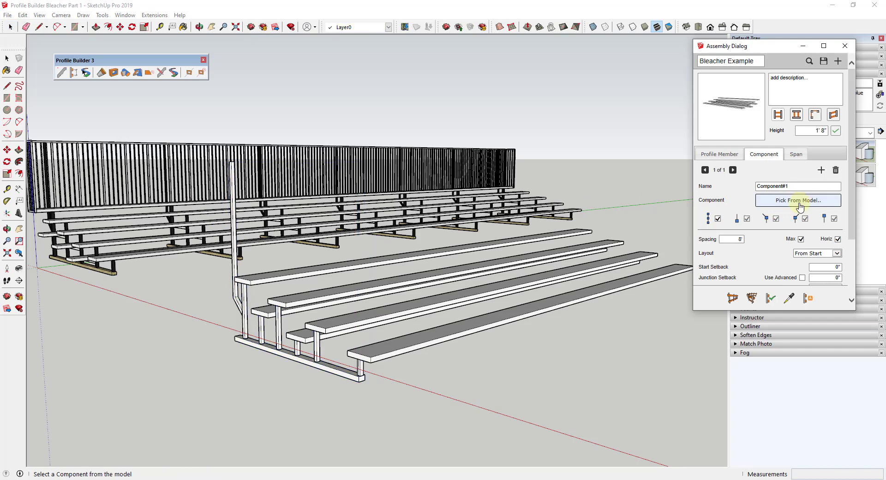
{"action": "left_click", "coordinate": [330, 365]}
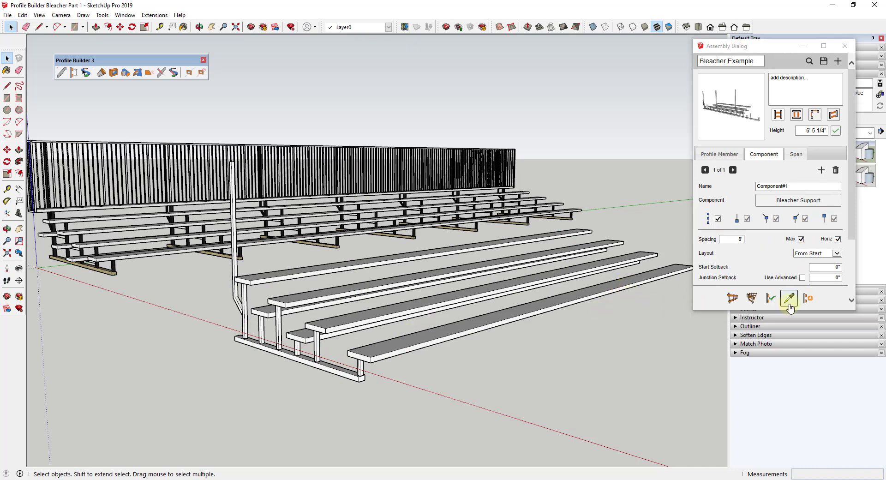
Apply the updated assembly with its support component to the existing seat group.
{"action": "left_click", "coordinate": [556, 301]}
{"action": "left_click", "coordinate": [770, 298]}
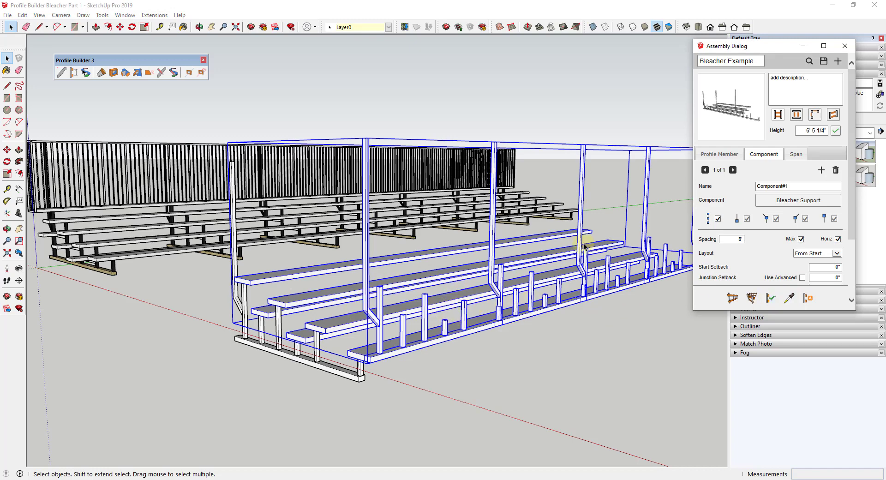
{"action": "scroll", "coordinate": [584, 249], "scroll_direction": "down", "scroll_amount": 1}
{"action": "scroll", "coordinate": [581, 256], "scroll_direction": "up", "scroll_amount": 2}
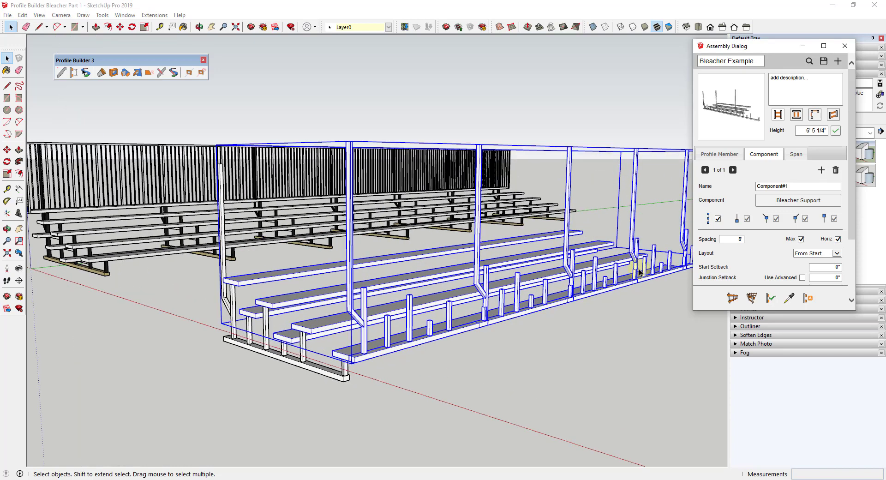
Set the support component's rotation to 270 deg and apply the change to the seat assembly.
{"action": "left_click_drag", "start_coordinate": [720, 312], "coordinate": [724, 401]}
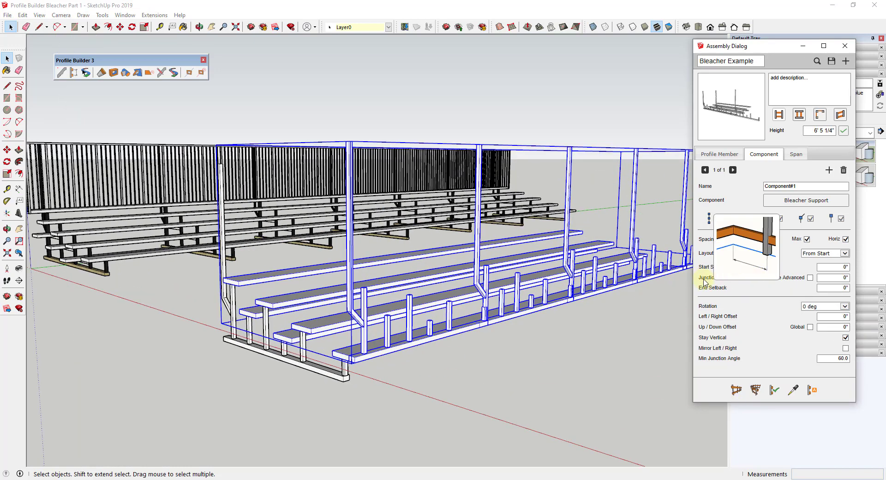
{"action": "left_click", "coordinate": [824, 308]}
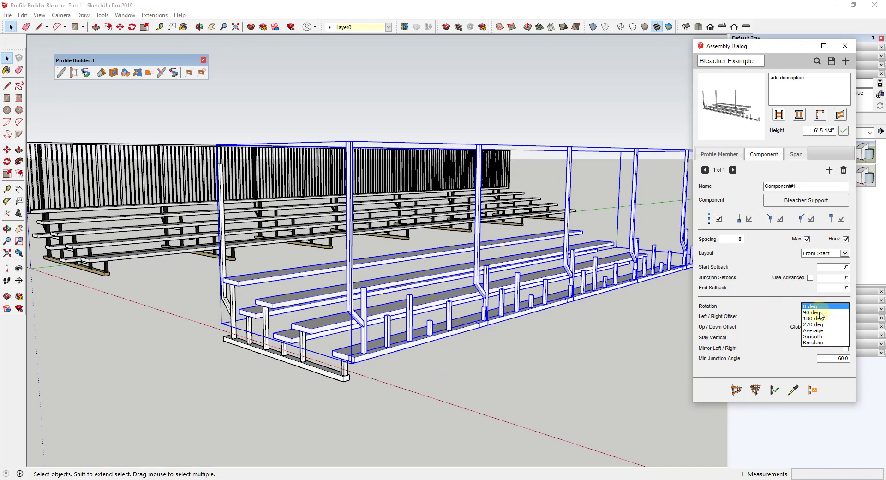
{"action": "left_click", "coordinate": [817, 318]}
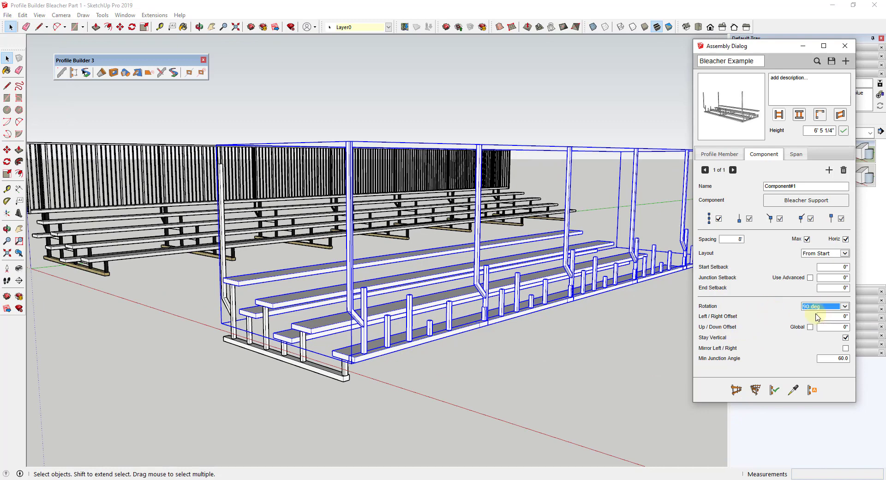
{"action": "left_click", "coordinate": [828, 307]}
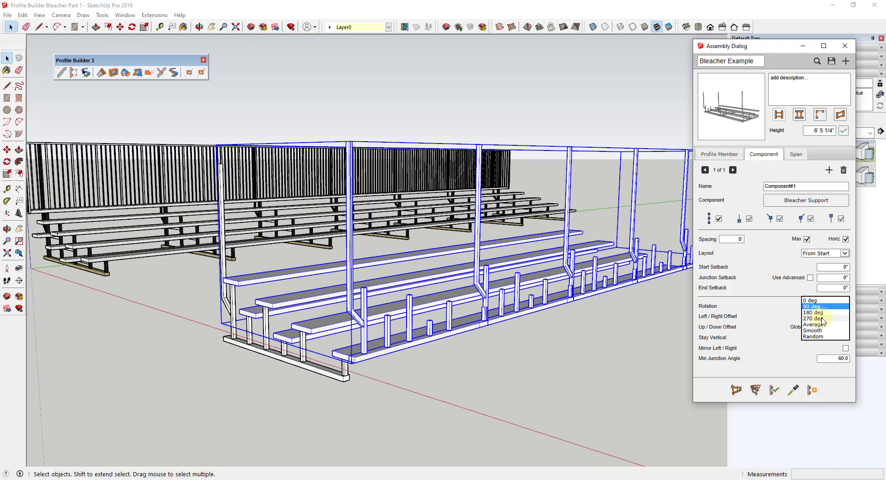
{"action": "left_click", "coordinate": [821, 318]}
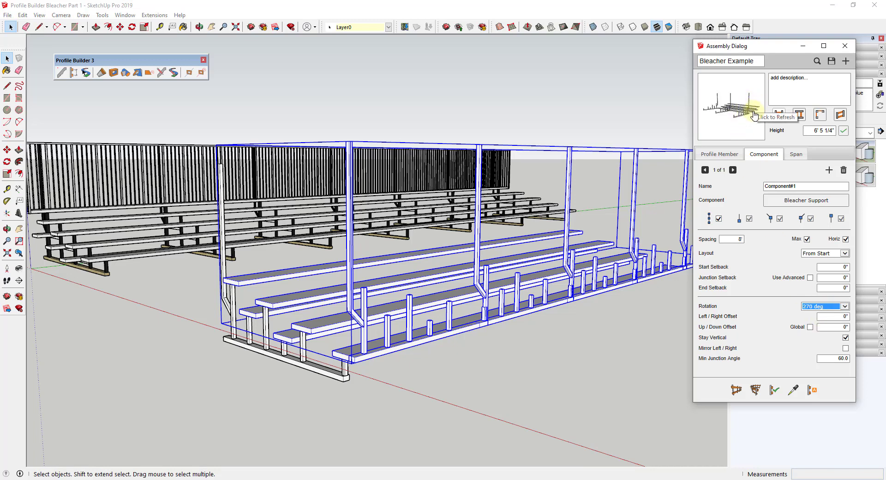
{"action": "left_click", "coordinate": [774, 391]}
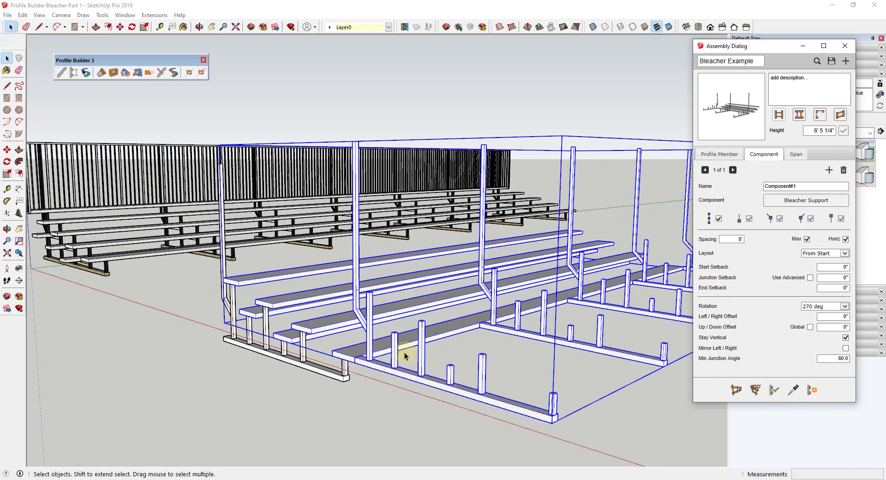
{"action": "scroll", "coordinate": [406, 358], "scroll_direction": "up", "scroll_amount": 4}
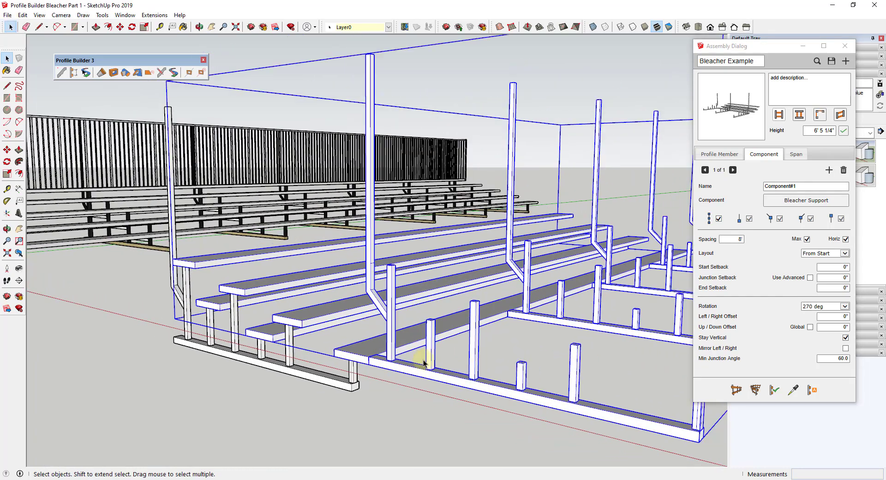
Measure the height from the bottom corner of the original support's base beam to the underside of the front seat.
{"action": "scroll", "coordinate": [424, 362], "scroll_direction": "down", "scroll_amount": 5}
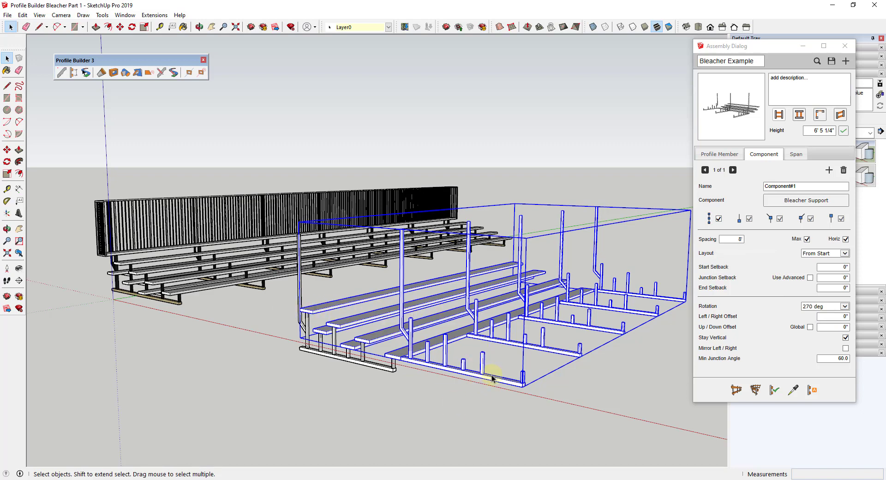
{"action": "scroll", "coordinate": [394, 372], "scroll_direction": "up", "scroll_amount": 5}
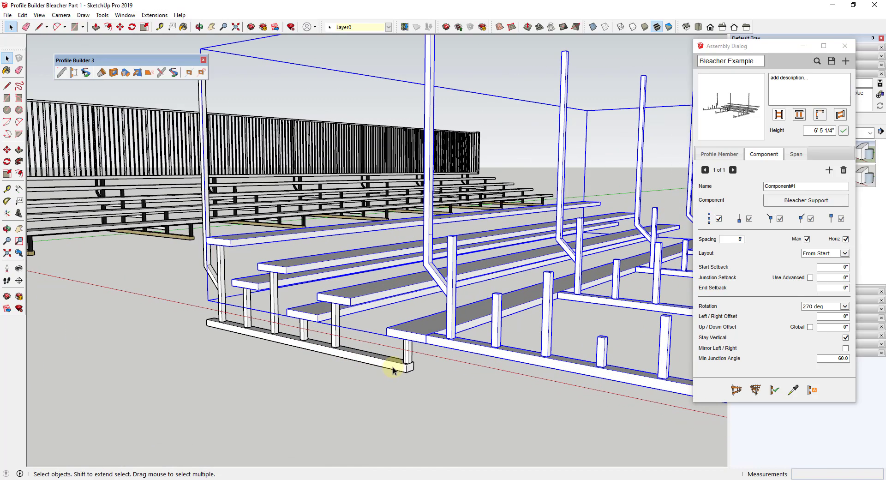
{"action": "scroll", "coordinate": [397, 369], "scroll_direction": "down", "scroll_amount": 5}
{"action": "left_click", "coordinate": [160, 27]}
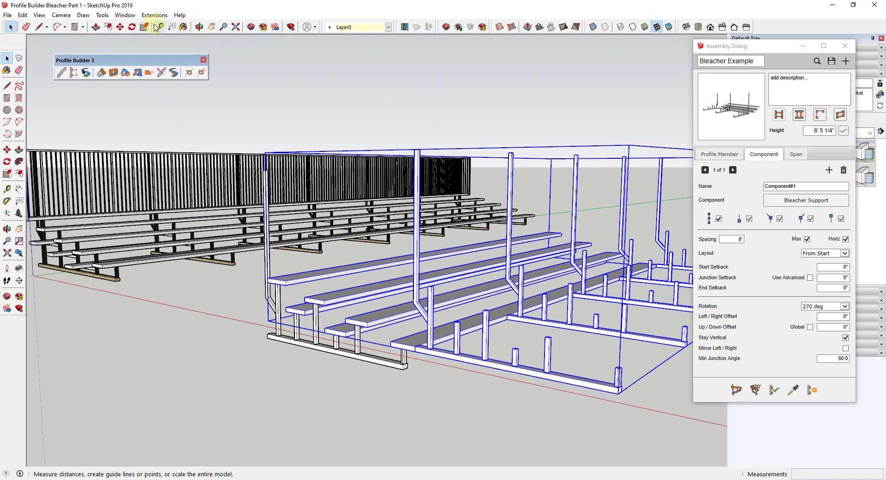
{"action": "scroll", "coordinate": [402, 362], "scroll_direction": "up", "scroll_amount": 5}
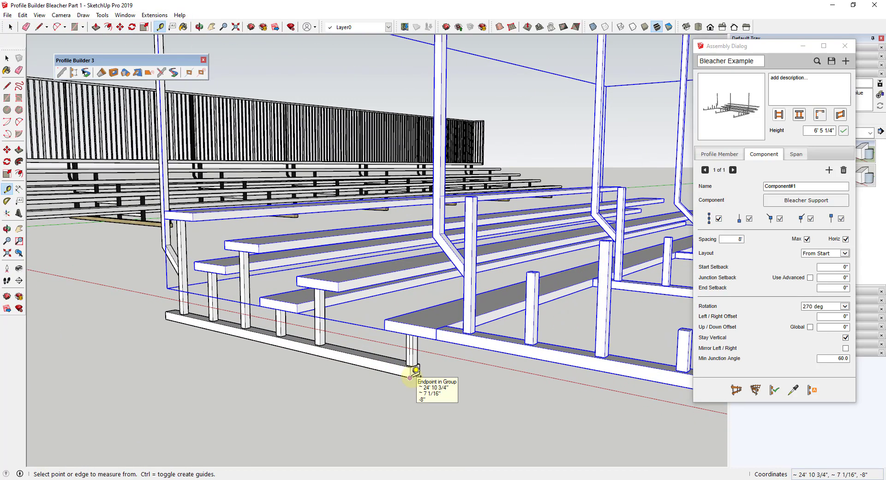
{"action": "left_click", "coordinate": [409, 377]}
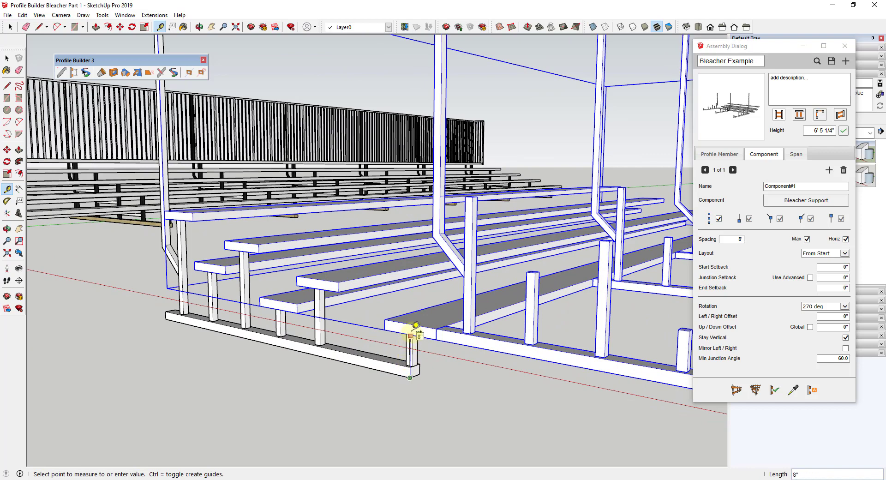
{"action": "left_click", "coordinate": [416, 325]}
{"action": "scroll", "coordinate": [411, 325], "scroll_direction": "down", "scroll_amount": 5}
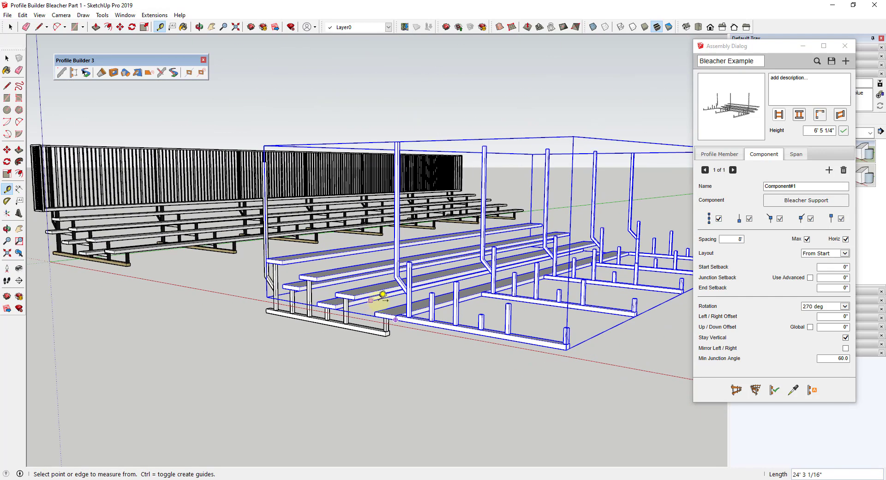
{"action": "scroll", "coordinate": [642, 287], "scroll_direction": "up", "scroll_amount": 2}
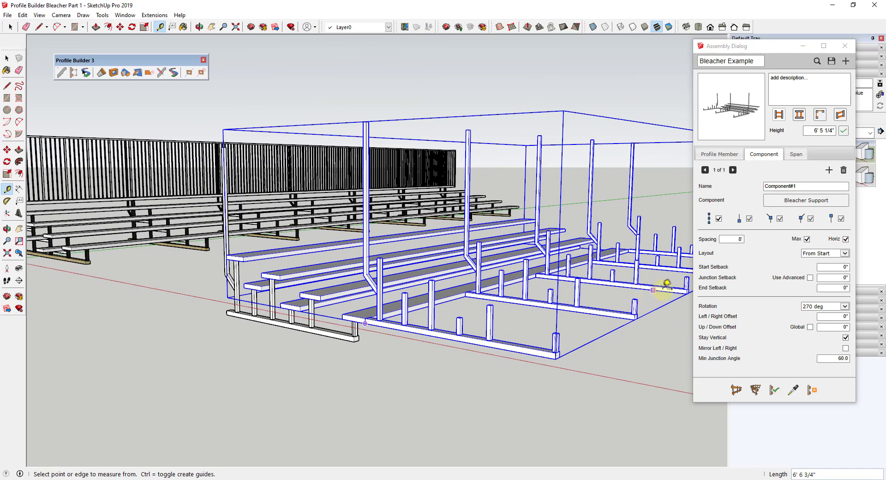
Set the support component's up/down offset to -8" and apply the change to the seat assembly.
{"action": "left_click", "coordinate": [828, 329]}
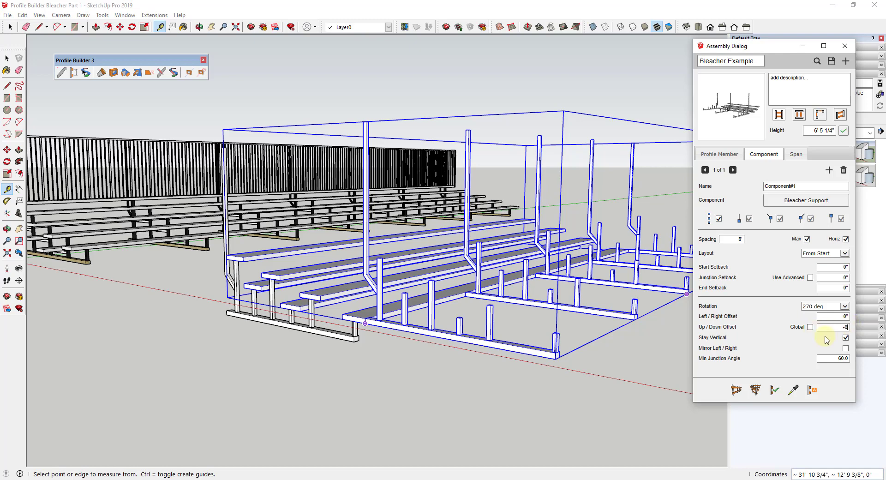
{"action": "type", "text": "-8"}
{"action": "key", "text": "Tab"}
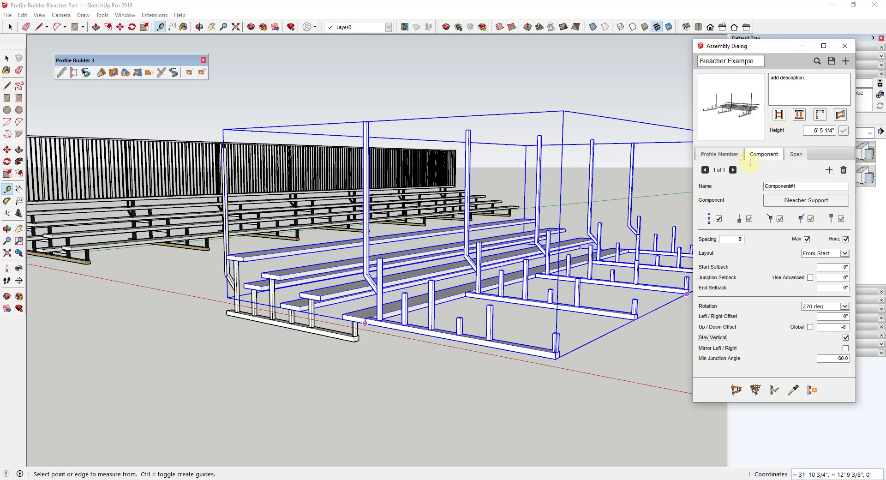
{"action": "left_click", "coordinate": [774, 390]}
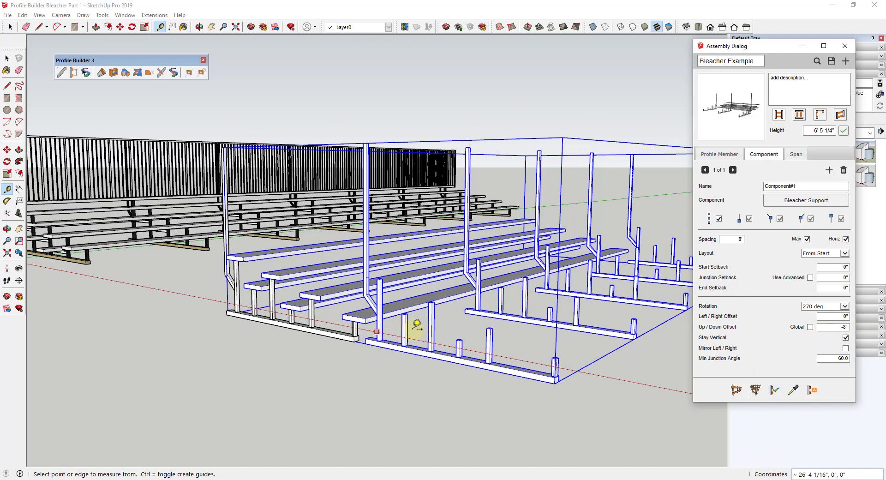
Measure the horizontal distance from the repeated support's outermost short post to the matching front post under the lowest seat.
{"action": "scroll", "coordinate": [365, 318], "scroll_direction": "up", "scroll_amount": 1}
{"action": "left_click", "coordinate": [365, 318]}
{"action": "scroll", "coordinate": [374, 321], "scroll_direction": "up", "scroll_amount": 1}
{"action": "scroll", "coordinate": [407, 325], "scroll_direction": "up", "scroll_amount": 1}
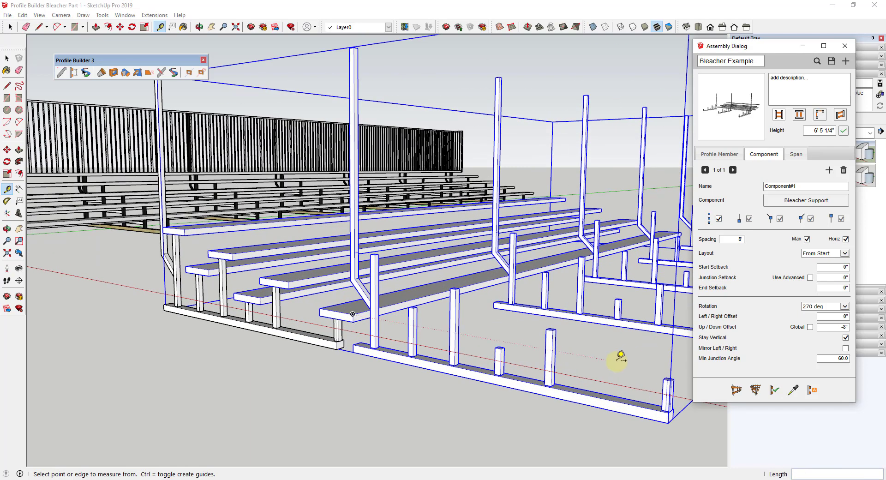
{"action": "left_click", "coordinate": [666, 375]}
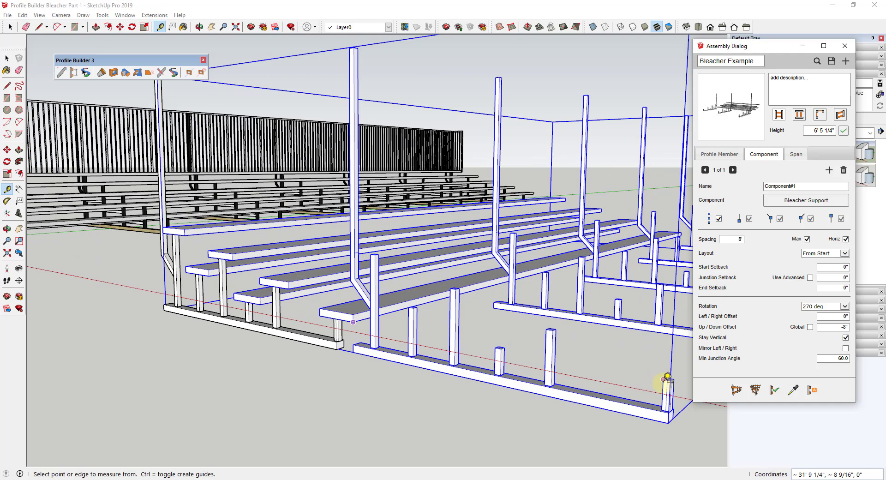
{"action": "scroll", "coordinate": [668, 376], "scroll_direction": "up", "scroll_amount": 1}
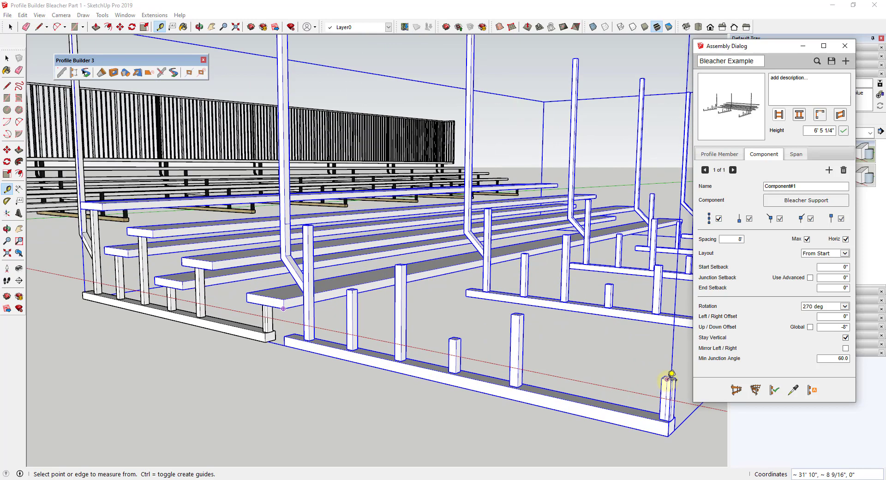
{"action": "left_click", "coordinate": [670, 377]}
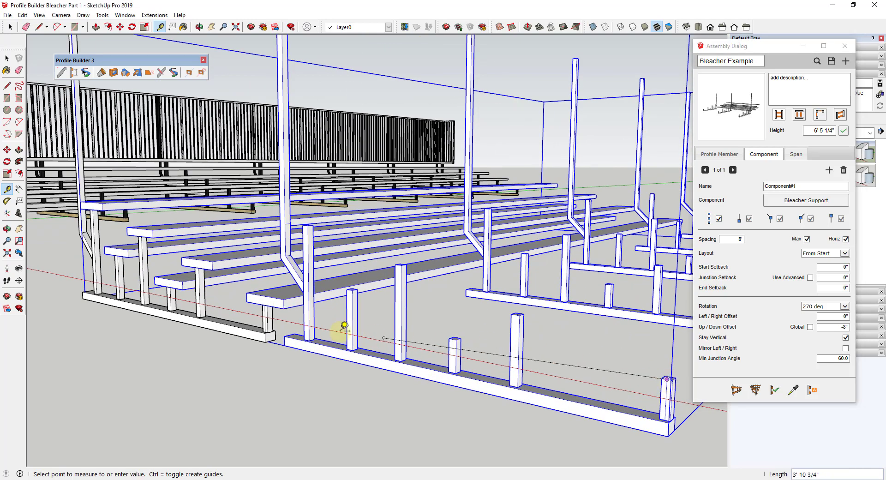
{"action": "scroll", "coordinate": [270, 300], "scroll_direction": "up", "scroll_amount": 2}
{"action": "scroll", "coordinate": [271, 300], "scroll_direction": "up", "scroll_amount": 1}
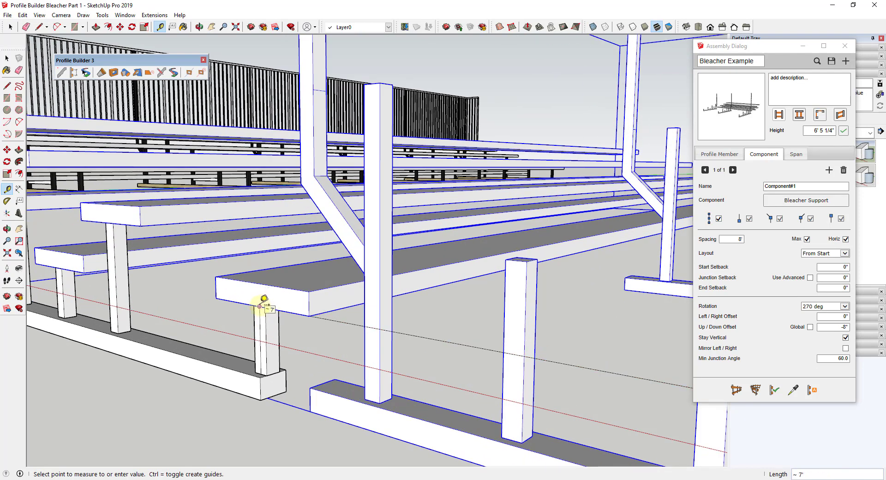
{"action": "scroll", "coordinate": [264, 299], "scroll_direction": "down", "scroll_amount": 3}
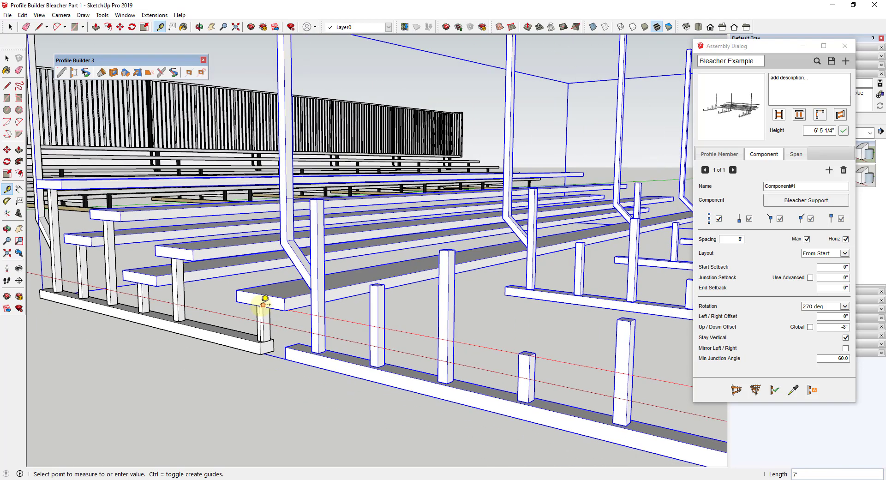
{"action": "left_click", "coordinate": [264, 299]}
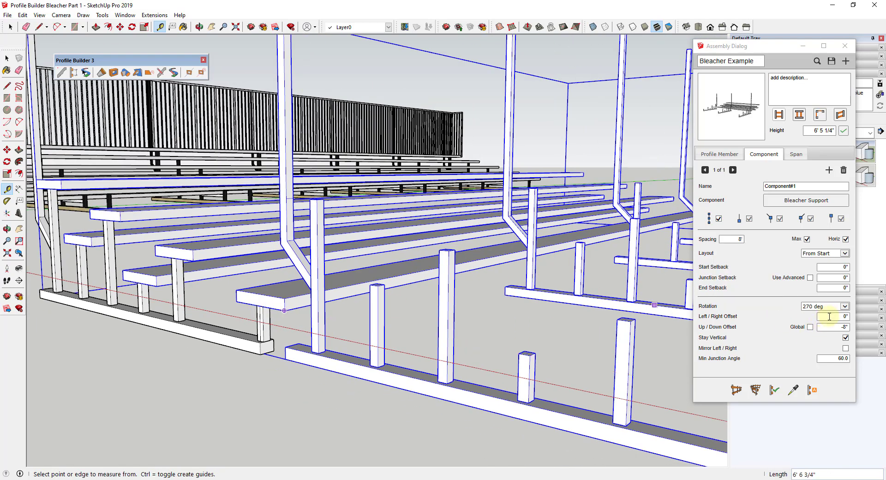
Set the support component's left/right offset to -7' and apply the change to the seat assembly.
{"action": "left_click", "coordinate": [830, 317]}
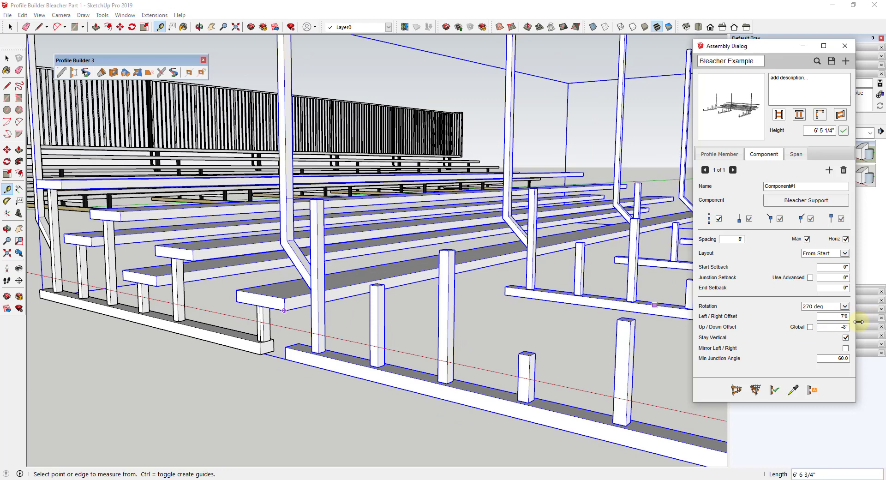
{"action": "type", "text": "7'0"}
{"action": "key", "text": "Tab"}
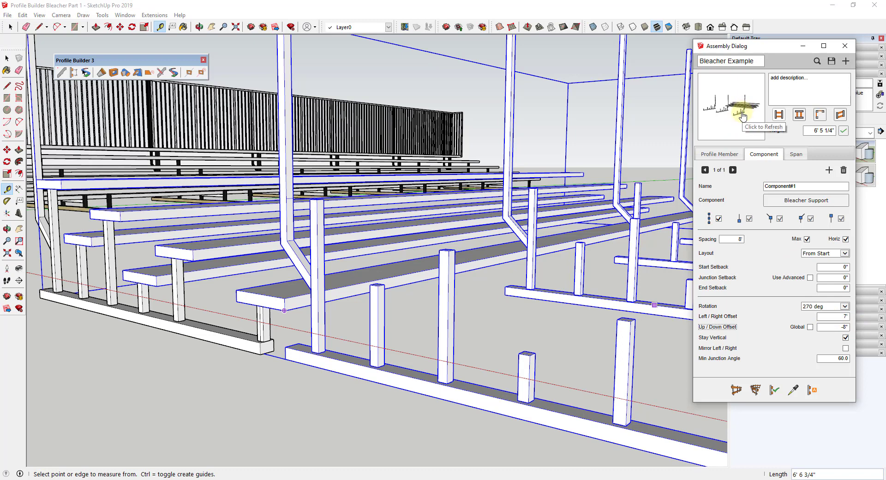
{"action": "left_click", "coordinate": [837, 317]}
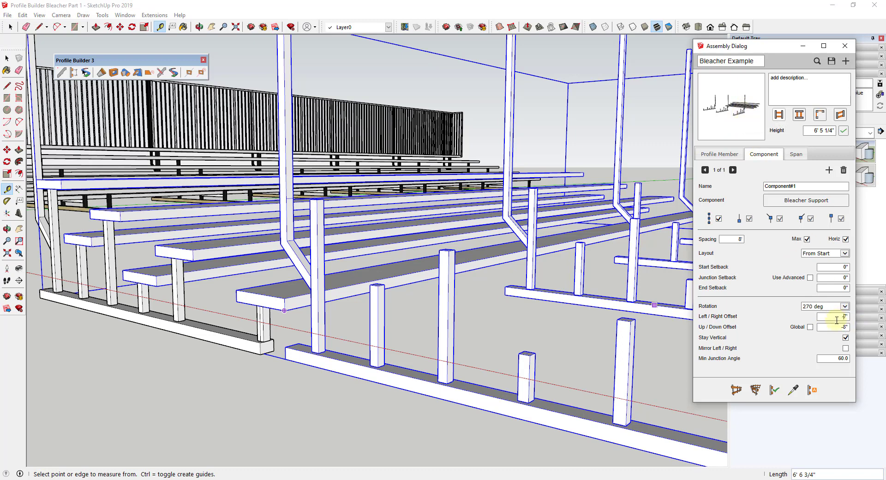
{"action": "type", "text": "-"}
{"action": "key", "text": "Tab"}
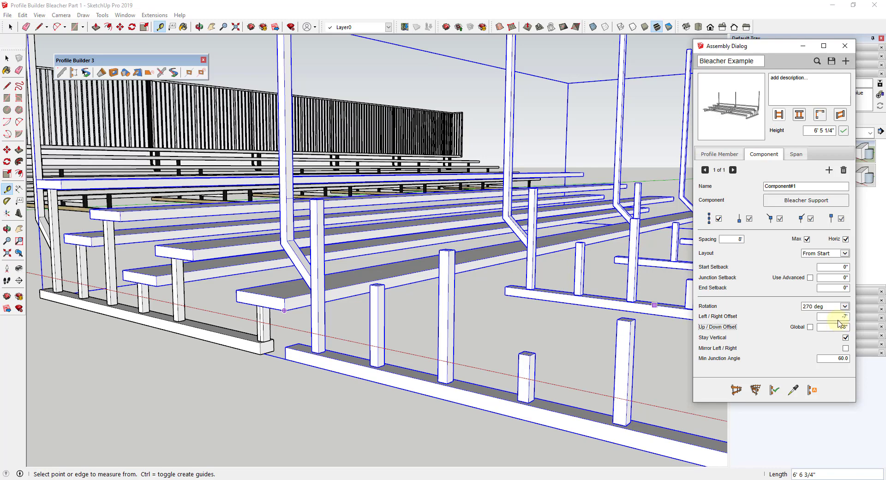
{"action": "left_click", "coordinate": [774, 390]}
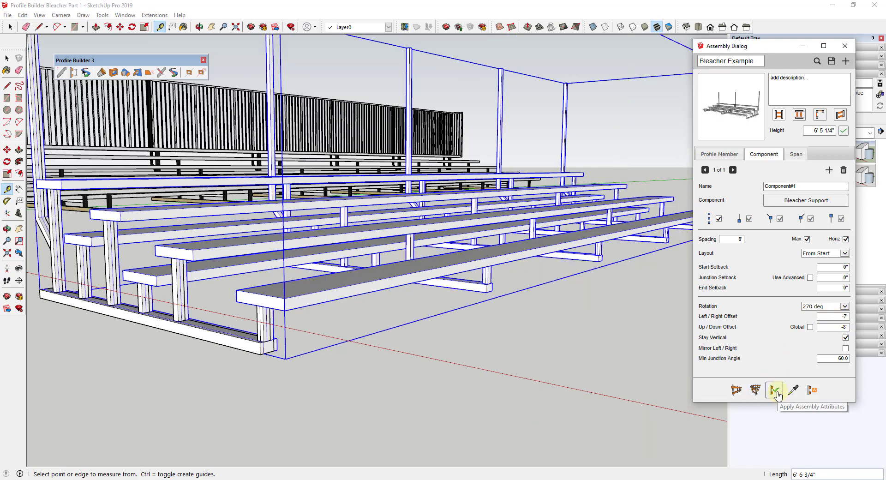
Move the original standalone support frame out of the bleachers to the open ground beside their near end.
{"action": "middle_click_drag", "start_coordinate": [640, 336], "coordinate": [346, 326]}
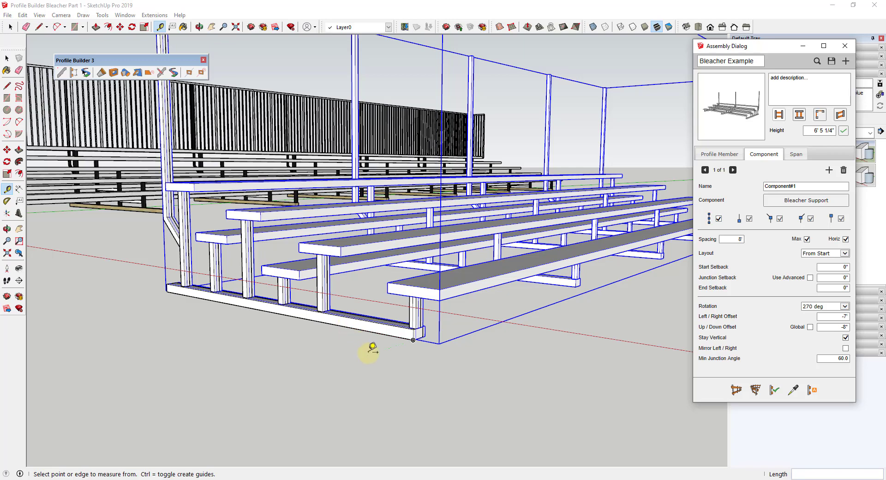
{"action": "key", "text": "space"}
{"action": "left_click", "coordinate": [365, 329]}
{"action": "key", "text": "m"}
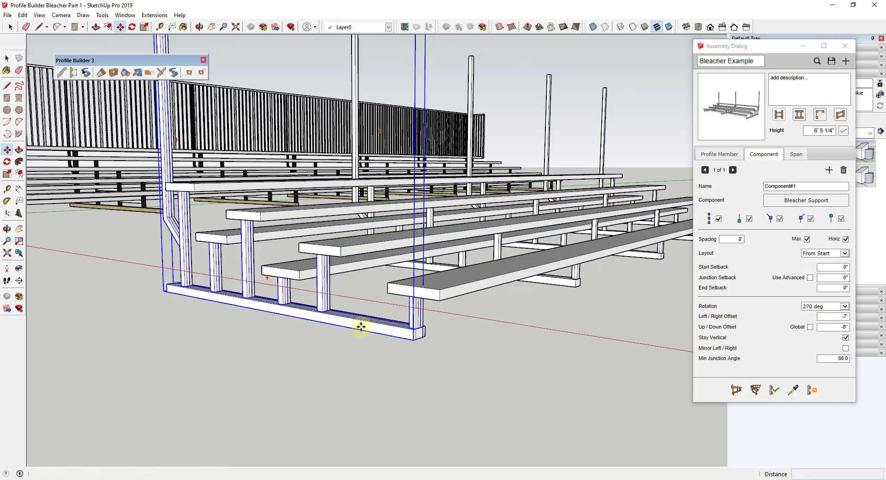
{"action": "left_click", "coordinate": [364, 329]}
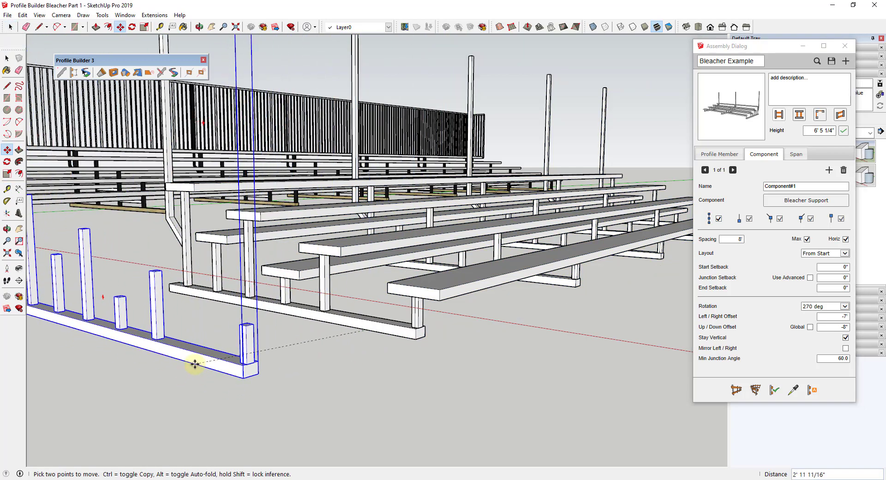
{"action": "left_click", "coordinate": [180, 382]}
Examine how the repeated supports line up beneath the seats and at the ends of the bleachers.
{"action": "middle_click_drag", "start_coordinate": [378, 362], "coordinate": [493, 305]}
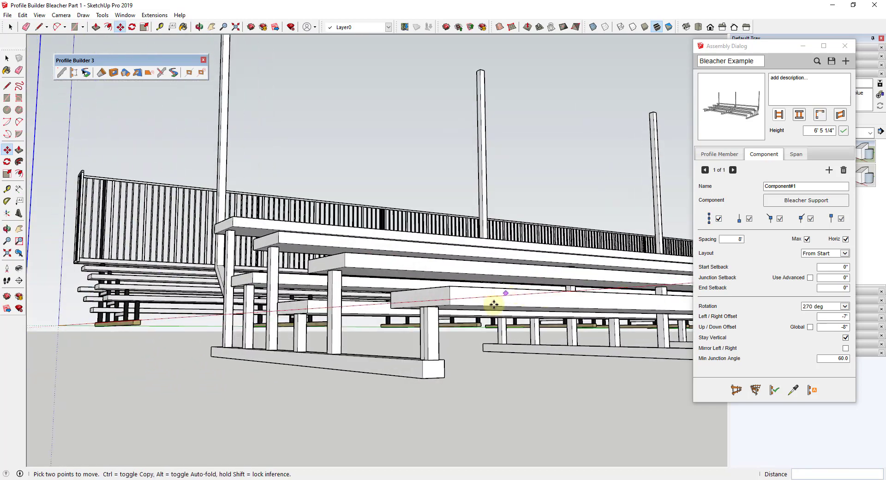
{"action": "scroll", "coordinate": [400, 307], "scroll_direction": "up", "scroll_amount": 3}
{"action": "middle_click_drag", "start_coordinate": [400, 307], "coordinate": [433, 357]}
{"action": "scroll", "coordinate": [446, 351], "scroll_direction": "down", "scroll_amount": 5}
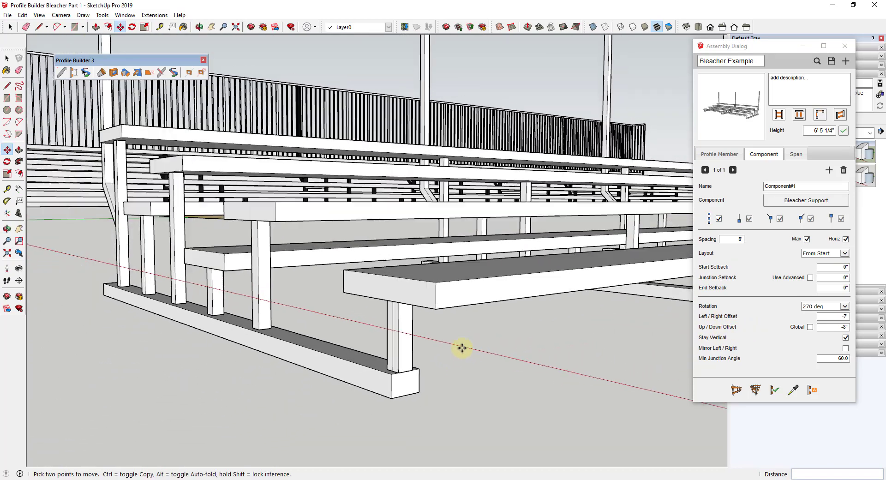
{"action": "scroll", "coordinate": [257, 223], "scroll_direction": "up", "scroll_amount": 3}
{"action": "scroll", "coordinate": [270, 263], "scroll_direction": "down", "scroll_amount": 3}
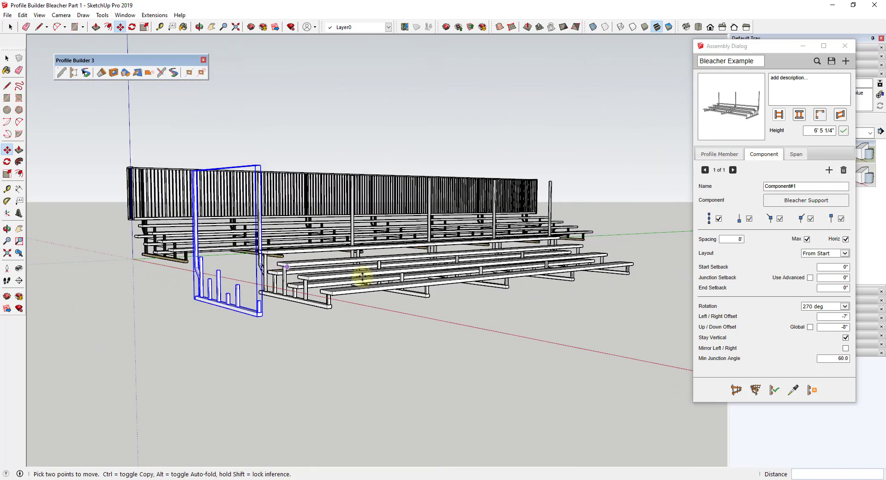
{"action": "middle_click_drag", "start_coordinate": [361, 279], "coordinate": [466, 312]}
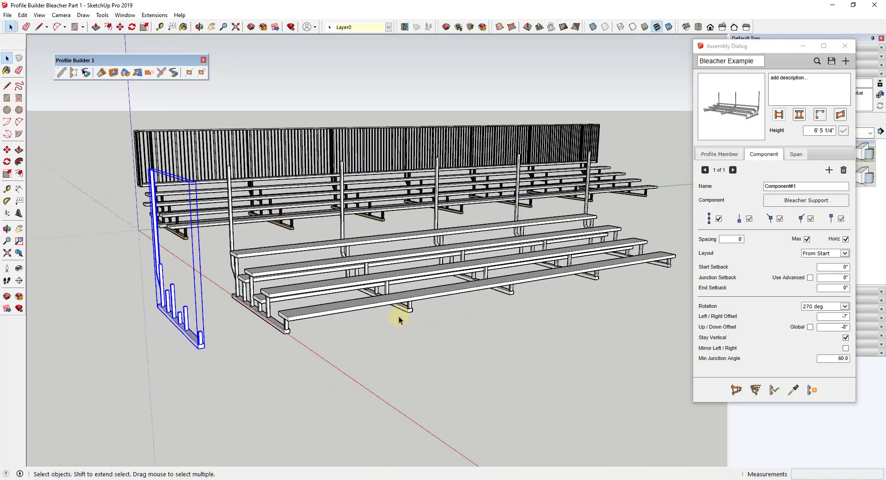
{"action": "middle_click_drag", "start_coordinate": [395, 313], "coordinate": [419, 317]}
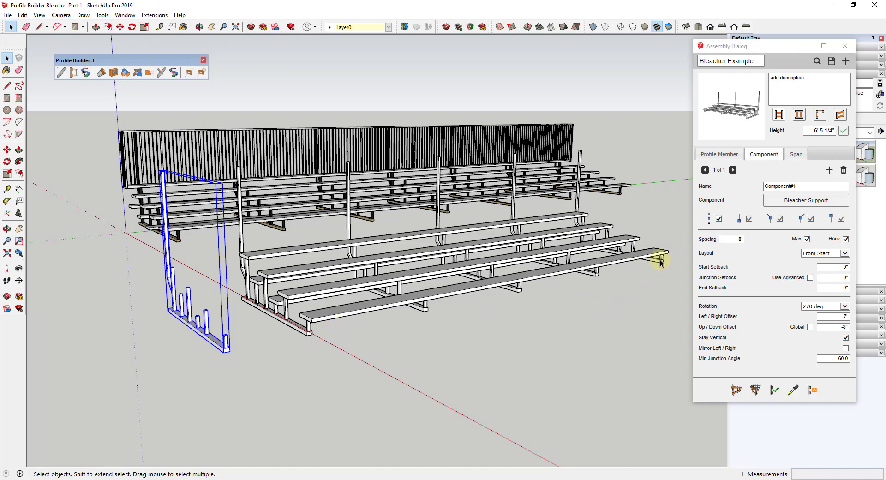
{"action": "scroll", "coordinate": [319, 319], "scroll_direction": "up", "scroll_amount": 6}
{"action": "middle_click_drag", "start_coordinate": [317, 321], "coordinate": [372, 306]}
{"action": "scroll", "coordinate": [351, 314], "scroll_direction": "up", "scroll_amount": 2}
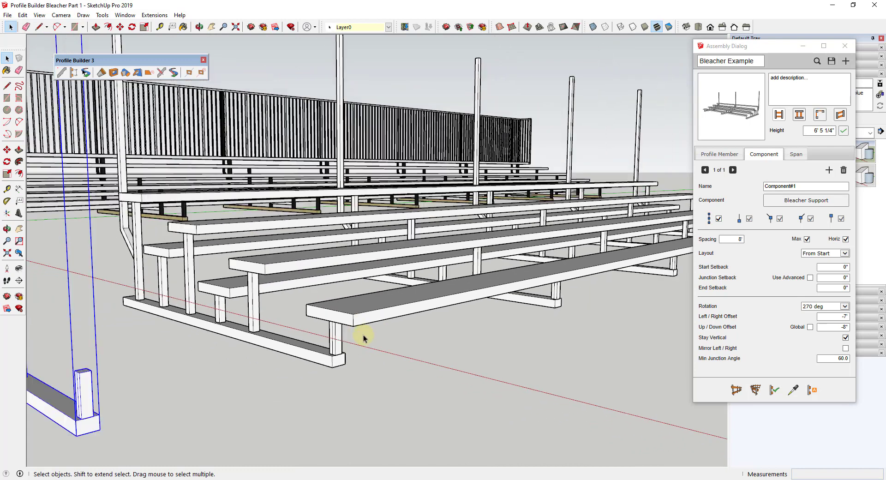
{"action": "scroll", "coordinate": [364, 337], "scroll_direction": "down", "scroll_amount": 5}
{"action": "middle_click_drag", "start_coordinate": [531, 332], "coordinate": [710, 306]}
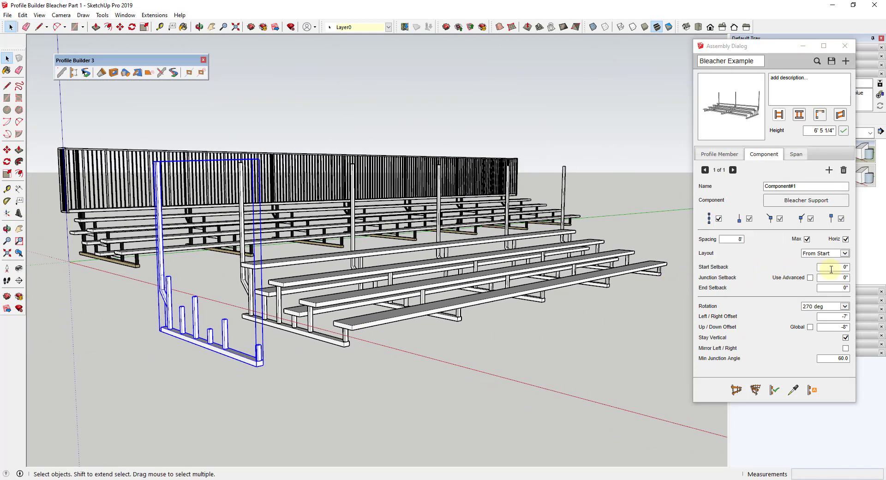
Set the support component's start setback to 12" and apply the change to the bleacher seat assembly.
{"action": "left_click", "coordinate": [832, 268]}
{"action": "left_click", "coordinate": [827, 266]}
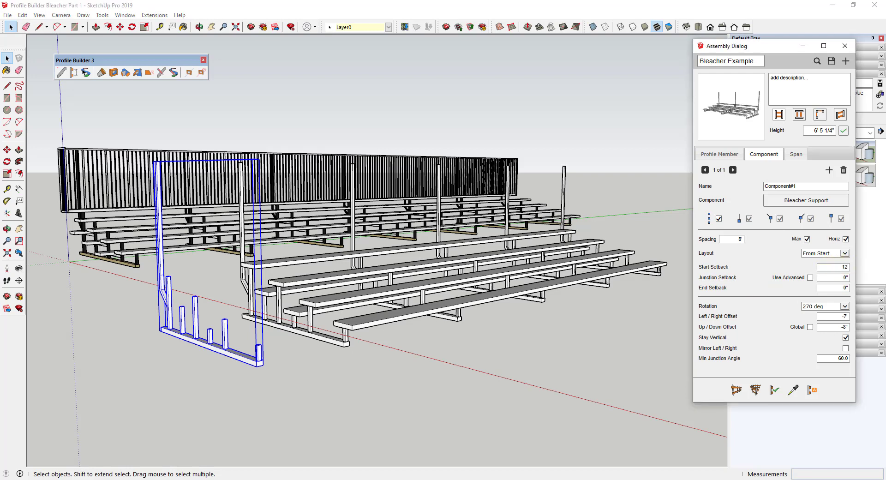
{"action": "type", "text": "12"}
{"action": "key", "text": "Tab"}
{"action": "left_click", "coordinate": [427, 305]}
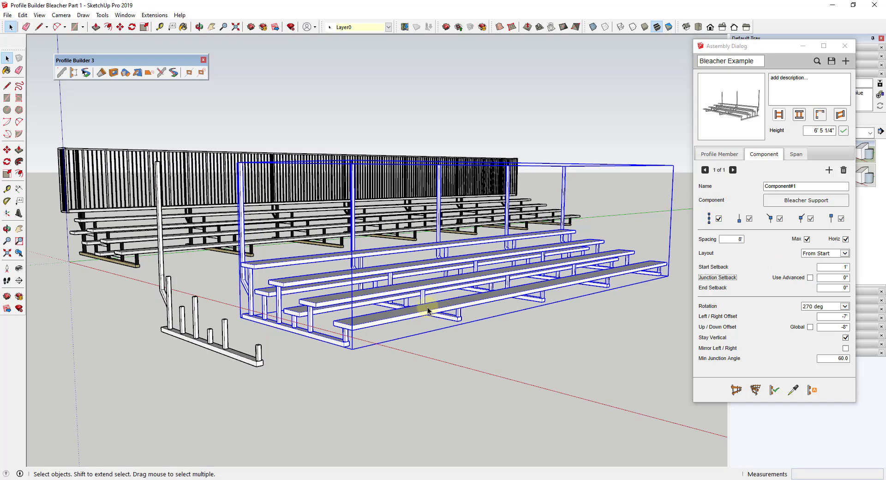
{"action": "left_click", "coordinate": [756, 391]}
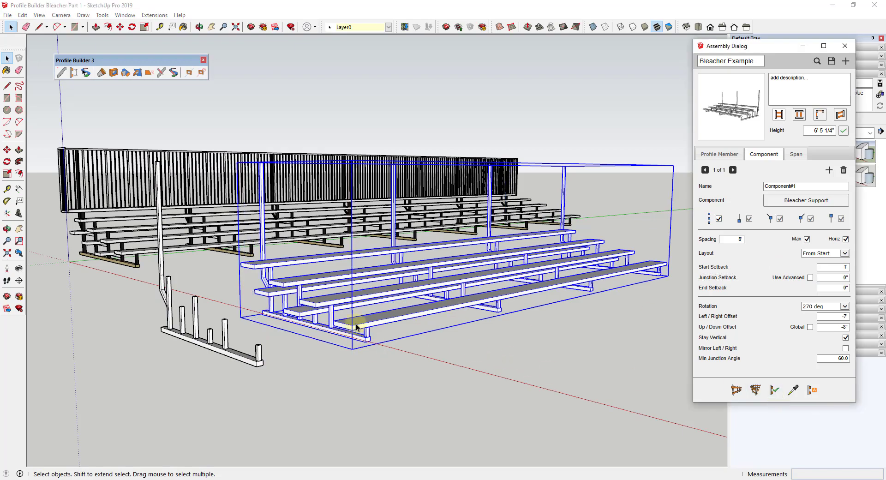
Set the support component's end setback to 1' and apply the change to the bleacher seat assembly.
{"action": "middle_click_drag", "start_coordinate": [365, 330], "coordinate": [312, 332]}
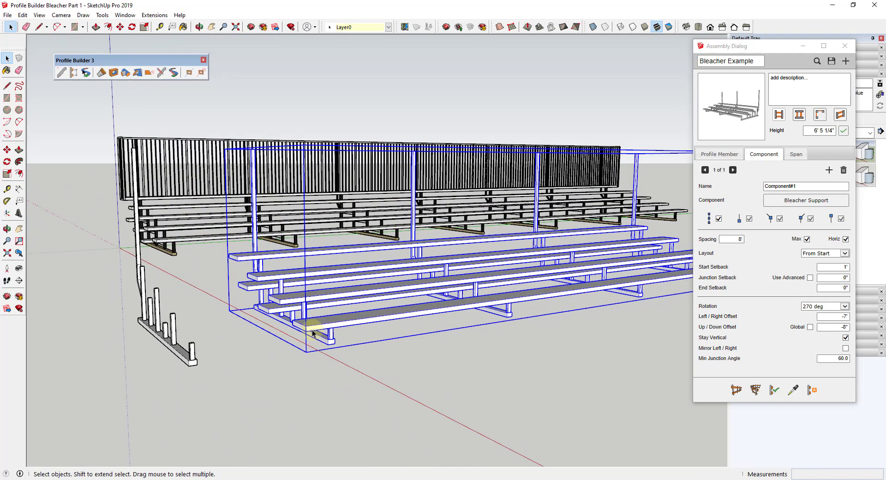
{"action": "scroll", "coordinate": [312, 333], "scroll_direction": "up", "scroll_amount": 2}
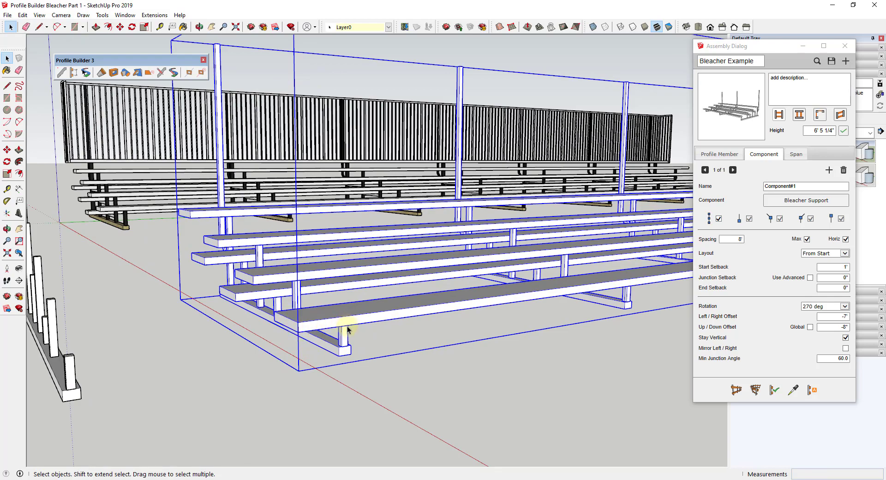
{"action": "scroll", "coordinate": [342, 331], "scroll_direction": "down", "scroll_amount": 3}
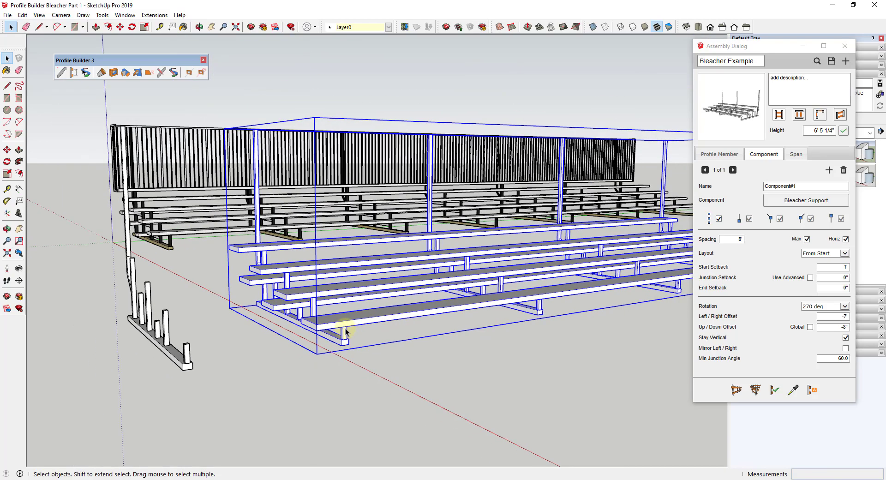
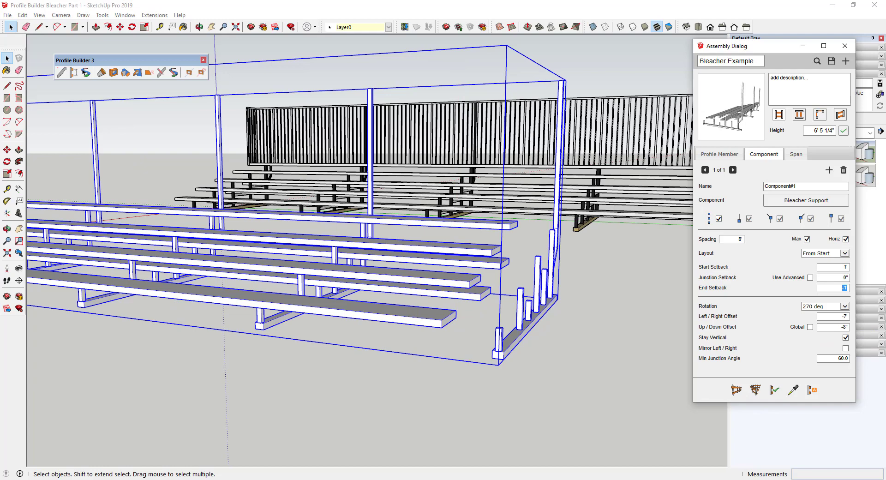
{"action": "left_click", "coordinate": [609, 395]}
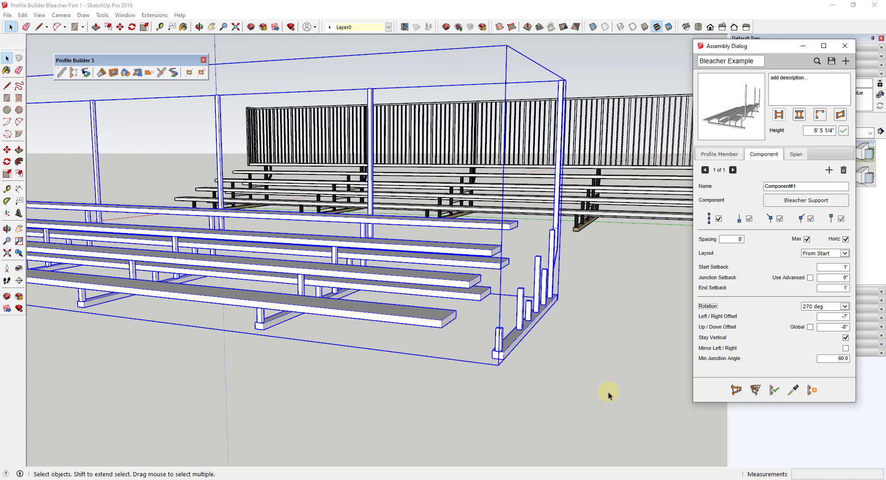
{"action": "left_click", "coordinate": [774, 392]}
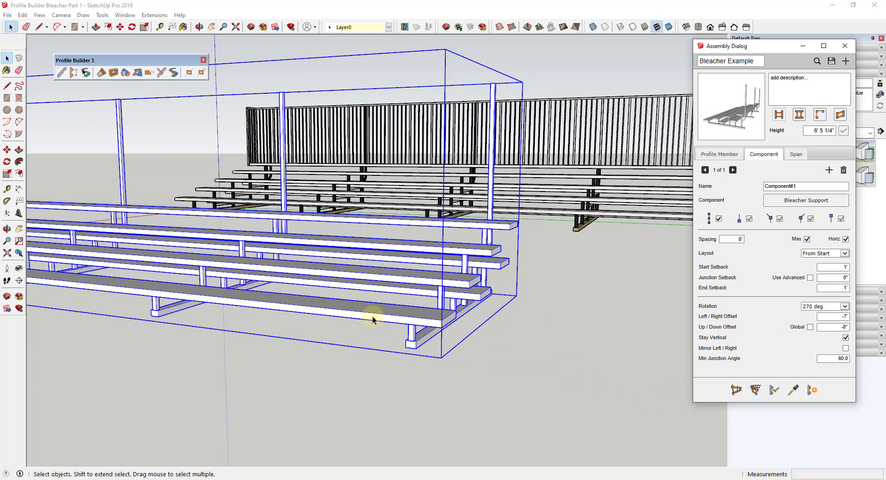
Build a second bleacher assembly run about 42' long in front of the existing one, parallel to it.
{"action": "middle_click_drag", "start_coordinate": [372, 316], "coordinate": [461, 326]}
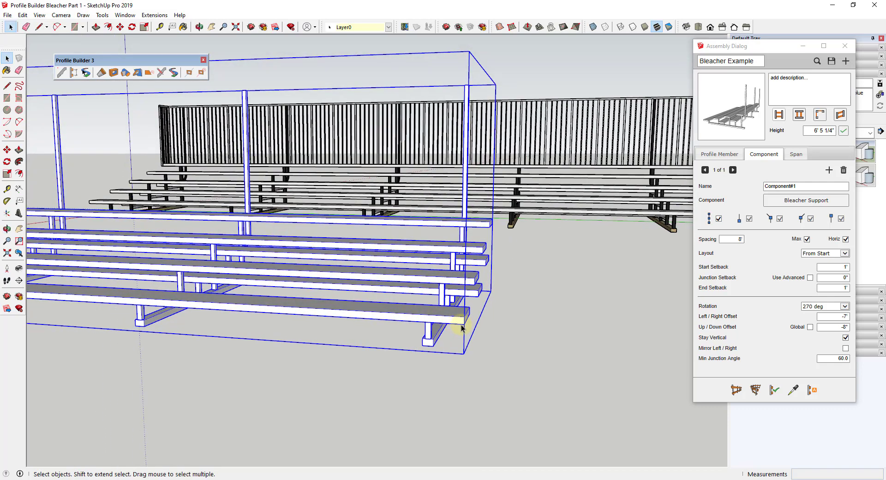
{"action": "scroll", "coordinate": [437, 325], "scroll_direction": "down", "scroll_amount": 10}
{"action": "left_click", "coordinate": [557, 256]}
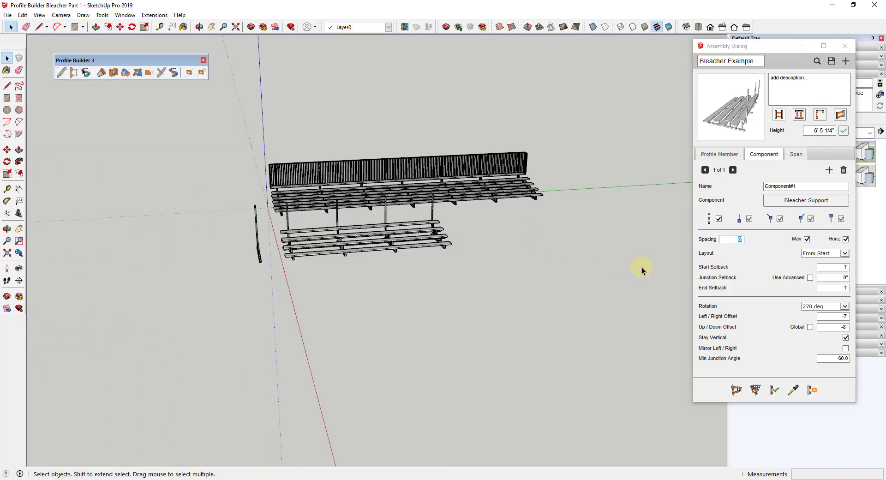
{"action": "left_click", "coordinate": [734, 391]}
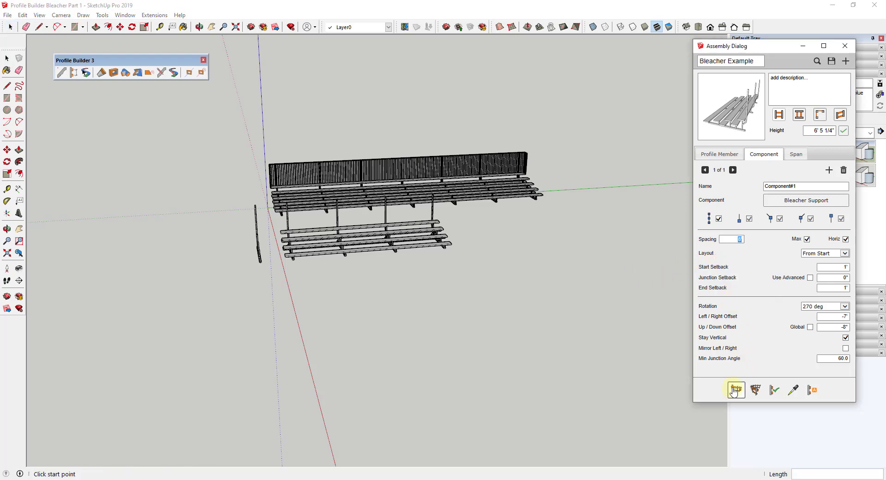
{"action": "left_click", "coordinate": [310, 303]}
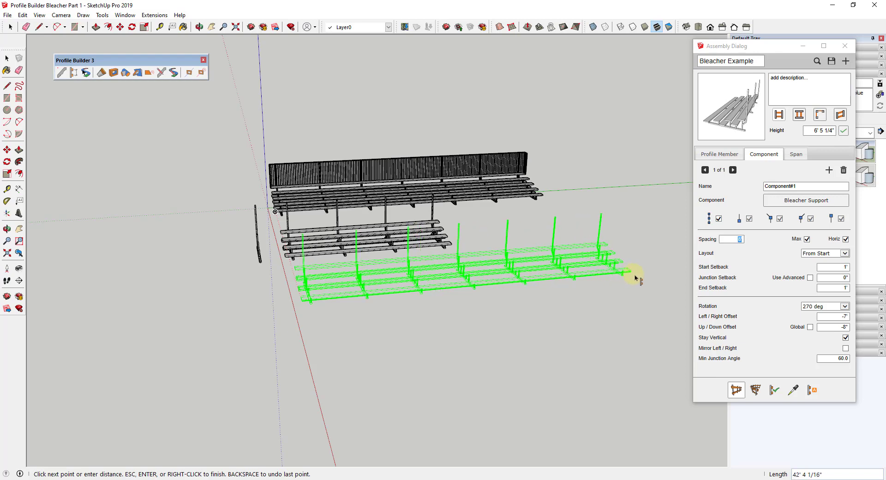
{"action": "left_click", "coordinate": [628, 277]}
{"action": "key", "text": "Return"}
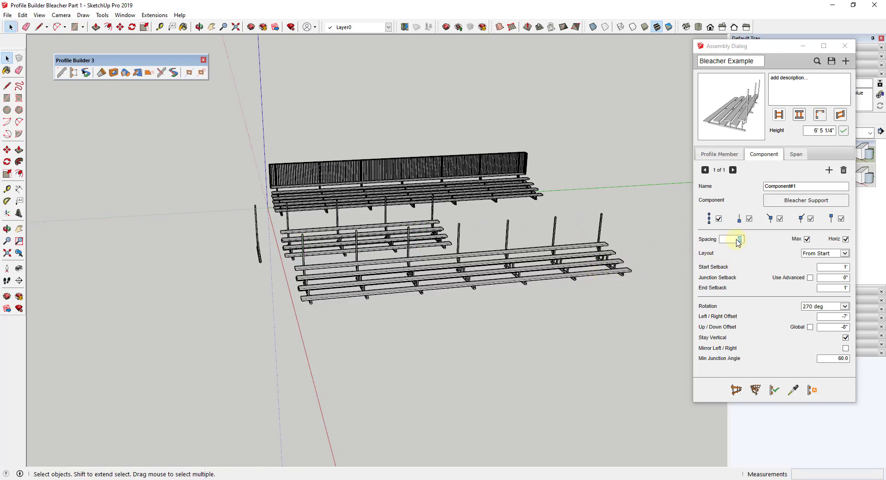
Turn off the Max spacing option and build a test bleacher assembly about 43' 9" long in front of the others.
{"action": "mouse_move", "coordinate": [800, 241]}
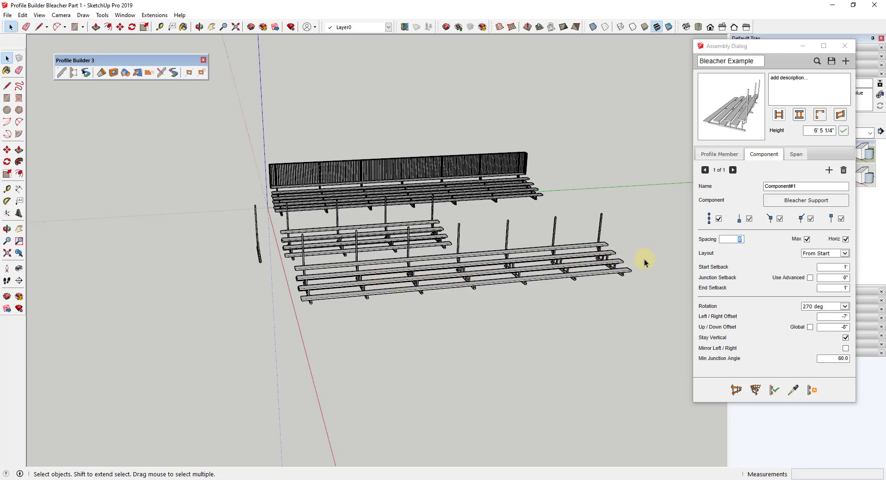
{"action": "left_click", "coordinate": [798, 242]}
{"action": "left_click", "coordinate": [807, 239]}
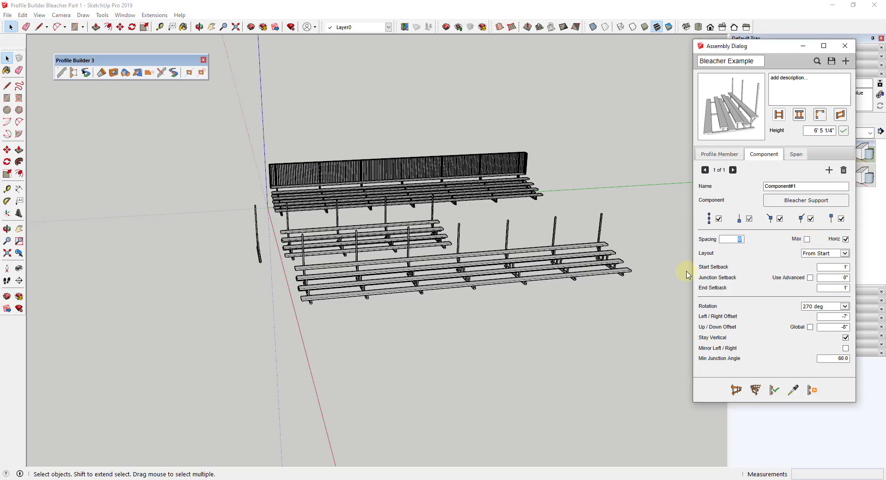
{"action": "scroll", "coordinate": [452, 257], "scroll_direction": "down", "scroll_amount": 2}
{"action": "left_click", "coordinate": [737, 390]}
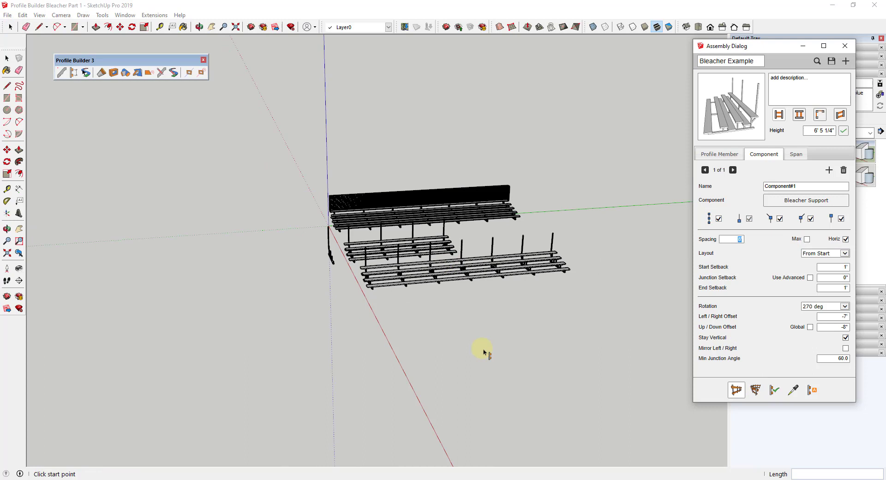
{"action": "left_click", "coordinate": [389, 325]}
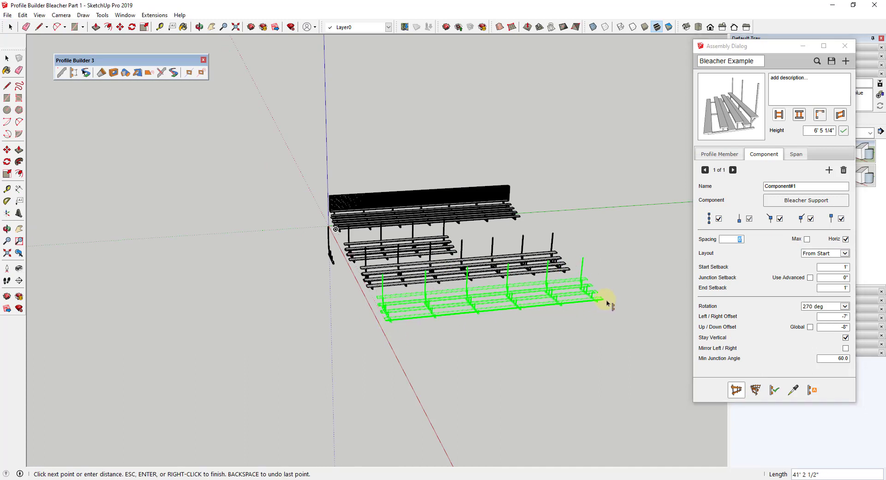
{"action": "left_click", "coordinate": [619, 303]}
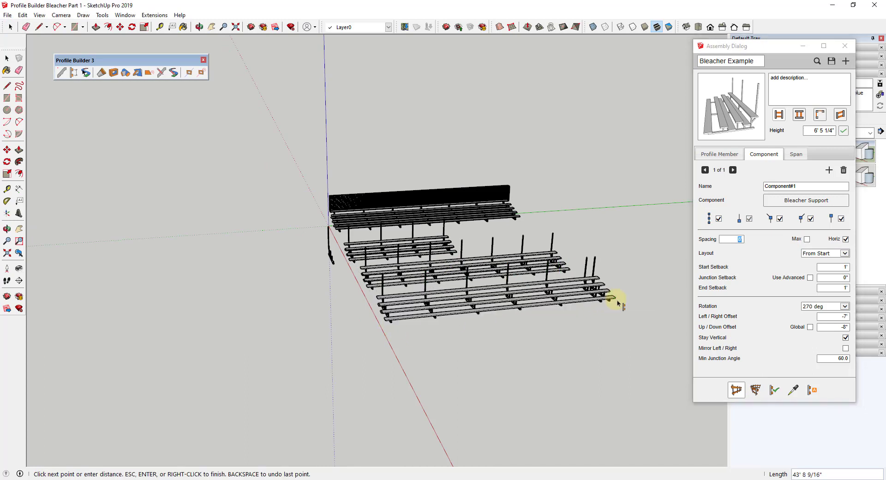
{"action": "key", "text": "Return"}
Delete the frontmost test bleacher assembly and turn the Max spacing option back on.
{"action": "scroll", "coordinate": [616, 300], "scroll_direction": "up", "scroll_amount": 4}
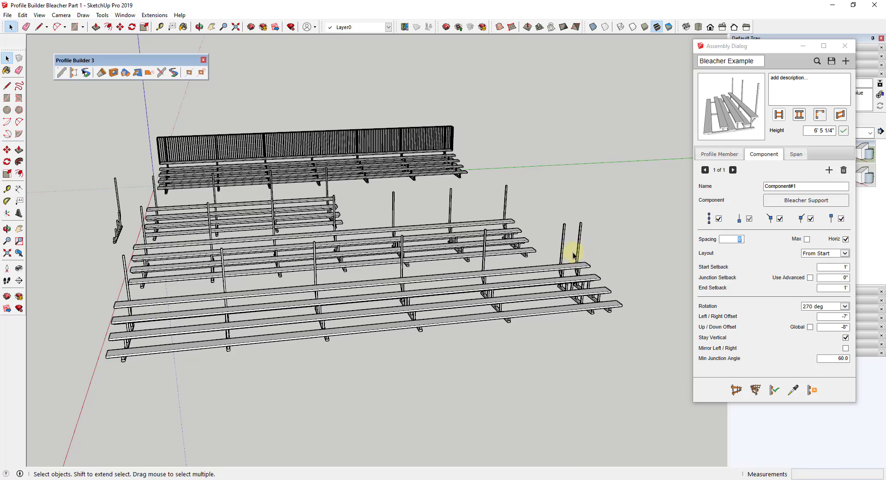
{"action": "left_click", "coordinate": [547, 268]}
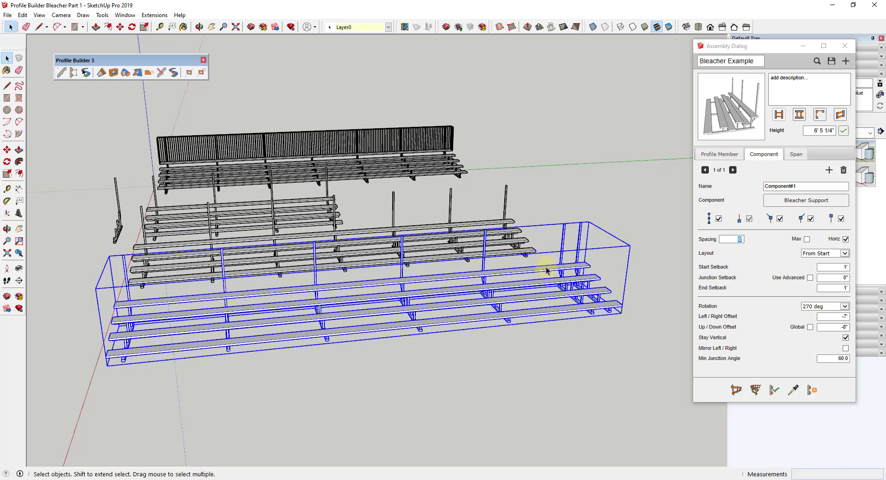
{"action": "middle_click_drag", "start_coordinate": [546, 267], "coordinate": [323, 257]}
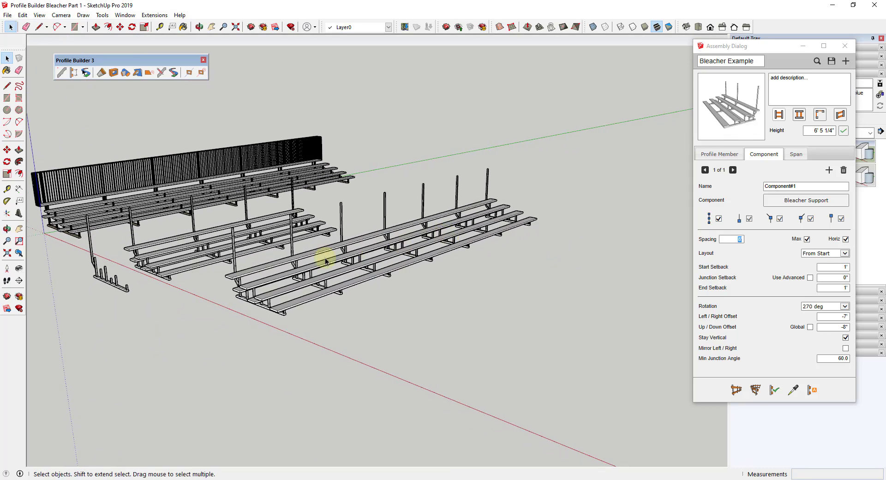
Examine the end panel of the reference bleachers' back railing and how it meets the top seat and rear support.
{"action": "middle_click_drag", "start_coordinate": [247, 276], "coordinate": [366, 257]}
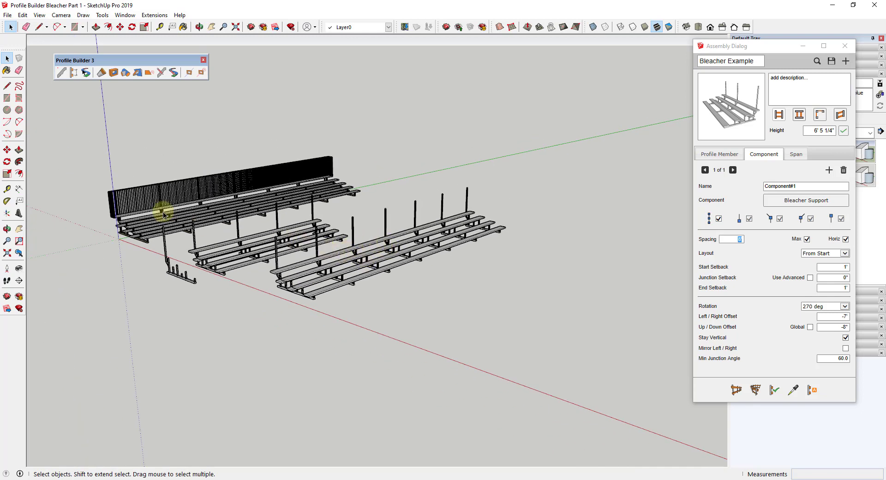
{"action": "scroll", "coordinate": [102, 206], "scroll_direction": "up", "scroll_amount": 4}
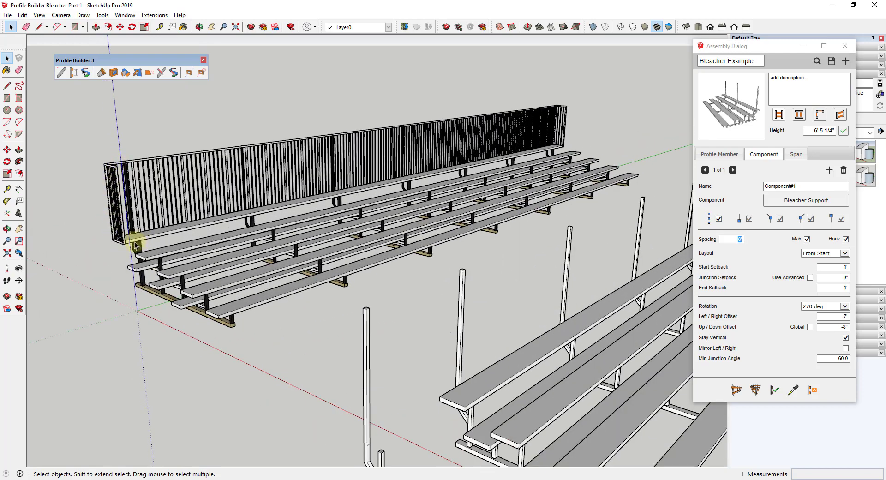
{"action": "scroll", "coordinate": [102, 249], "scroll_direction": "up", "scroll_amount": 4}
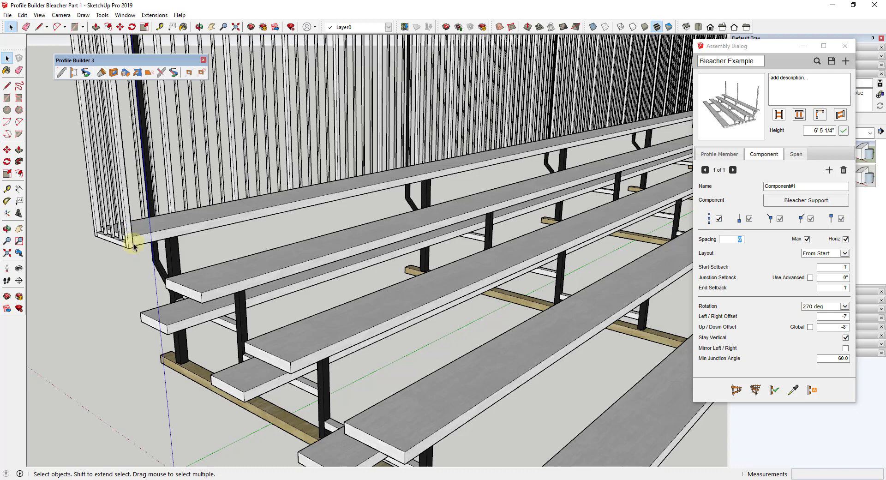
{"action": "scroll", "coordinate": [136, 247], "scroll_direction": "down", "scroll_amount": 5}
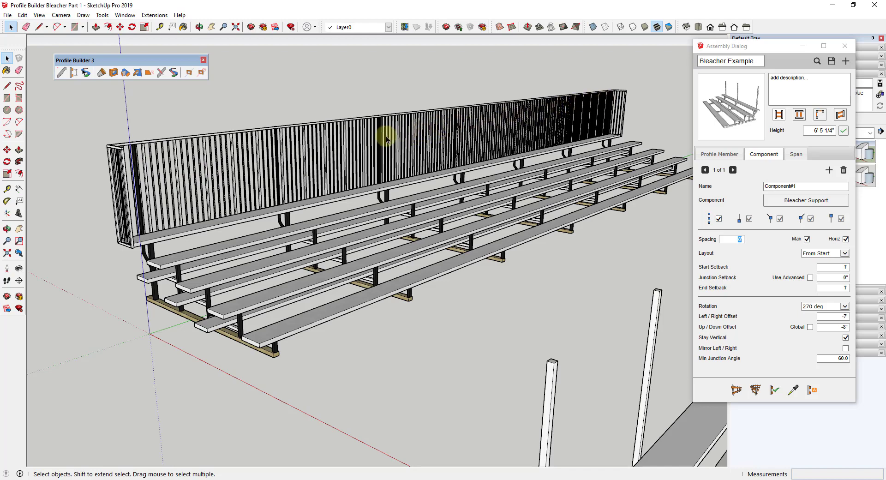
{"action": "scroll", "coordinate": [271, 158], "scroll_direction": "down", "scroll_amount": 2}
{"action": "scroll", "coordinate": [202, 200], "scroll_direction": "up", "scroll_amount": 1}
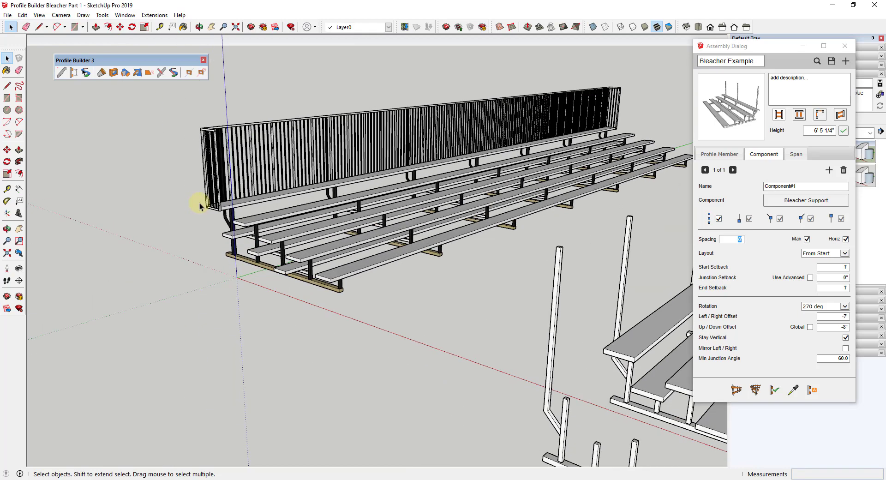
{"action": "scroll", "coordinate": [227, 210], "scroll_direction": "down", "scroll_amount": 1}
{"action": "scroll", "coordinate": [221, 178], "scroll_direction": "up", "scroll_amount": 5}
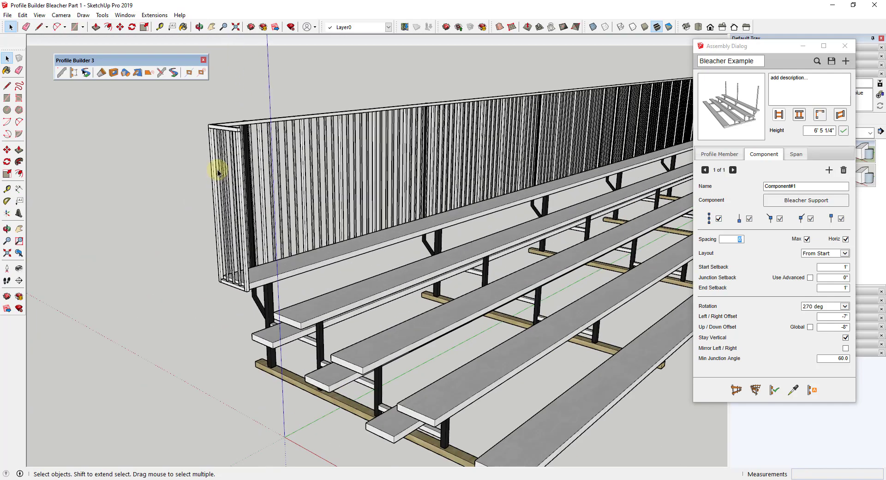
{"action": "left_click", "coordinate": [160, 26]}
{"action": "scroll", "coordinate": [512, 296], "scroll_direction": "down", "scroll_amount": 3}
{"action": "scroll", "coordinate": [605, 310], "scroll_direction": "up", "scroll_amount": 3}
Draw an upright rectangular end panel face with an inset border at the near end of the new bleachers' top seat.
{"action": "middle_click_drag", "start_coordinate": [614, 321], "coordinate": [445, 372]}
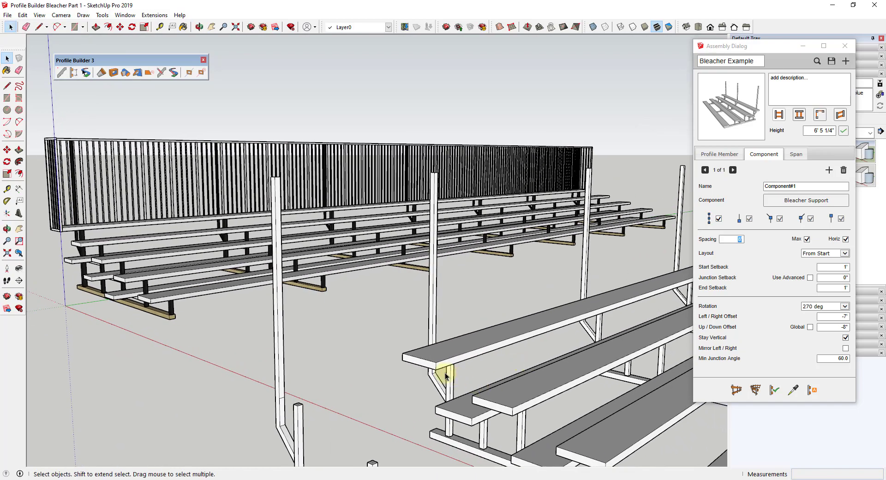
{"action": "scroll", "coordinate": [446, 373], "scroll_direction": "up", "scroll_amount": 2}
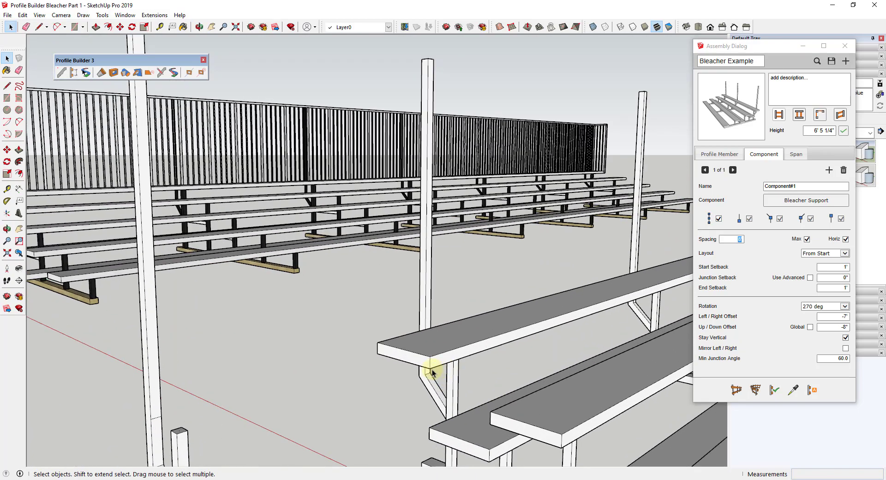
{"action": "key", "text": "l"}
{"action": "left_click", "coordinate": [430, 369]}
{"action": "scroll", "coordinate": [430, 370], "scroll_direction": "down", "scroll_amount": 5}
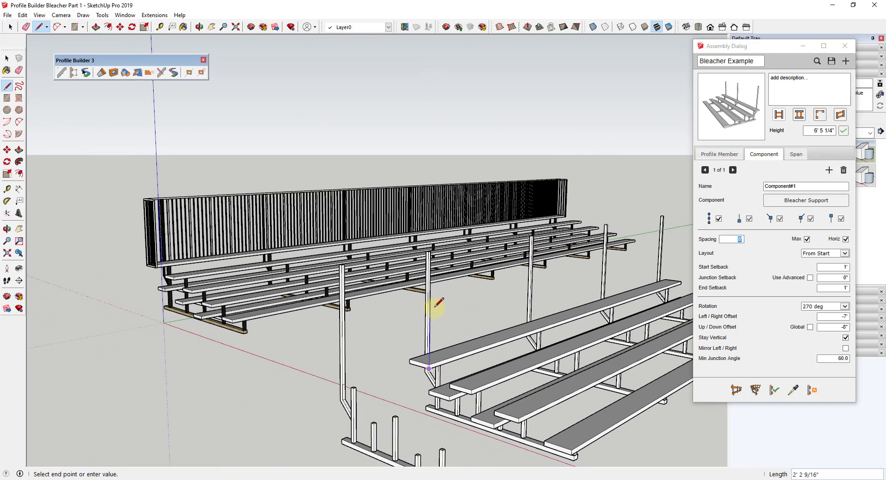
{"action": "middle_click_drag", "start_coordinate": [435, 307], "coordinate": [490, 329]}
{"action": "left_click", "coordinate": [492, 261]}
{"action": "key", "text": "space"}
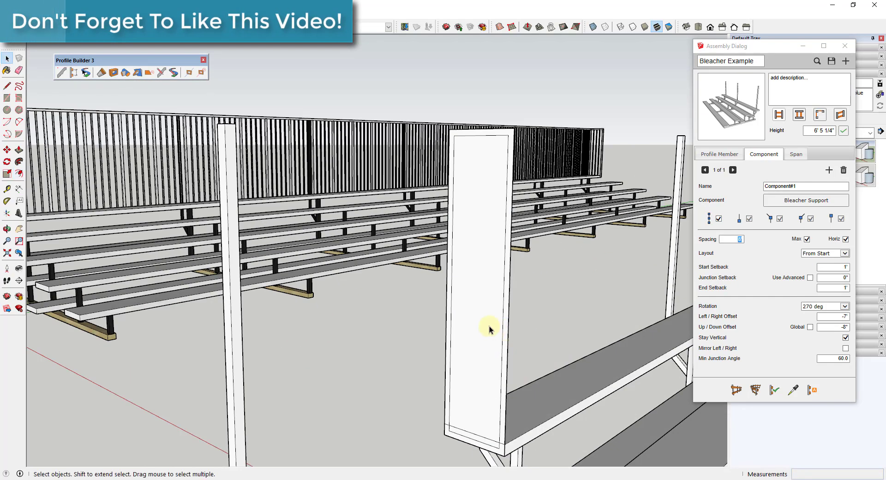
Group the end panel geometry and form it into an open rectangular frame with thickness.
{"action": "left_click", "coordinate": [480, 218]}
{"action": "right_click", "coordinate": [506, 181]}
{"action": "left_click", "coordinate": [536, 261]}
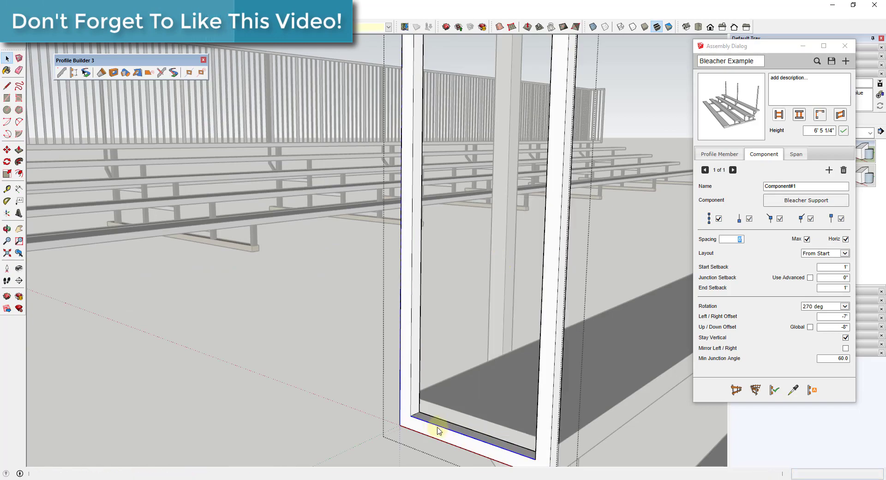
Draw a guide line across the inner face of the end frame's bottom rail, checking the reference railing's bars.
{"action": "key", "text": "l"}
{"action": "scroll", "coordinate": [415, 420], "scroll_direction": "up", "scroll_amount": 3}
{"action": "left_click", "coordinate": [445, 423]}
{"action": "key", "text": "space"}
{"action": "scroll", "coordinate": [455, 429], "scroll_direction": "down", "scroll_amount": 10}
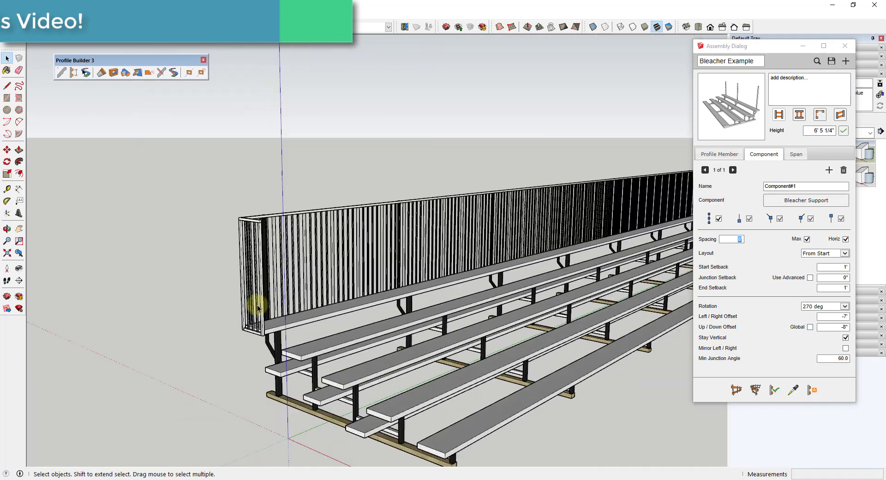
{"action": "scroll", "coordinate": [416, 378], "scroll_direction": "up", "scroll_amount": 10}
{"action": "key", "text": "l"}
{"action": "left_click", "coordinate": [414, 384]}
{"action": "key", "text": "space"}
Draw a small square bar profile on the bottom rail, erase the guide lines and make the square a component.
{"action": "scroll", "coordinate": [410, 383], "scroll_direction": "up", "scroll_amount": 2}
{"action": "key", "text": "l"}
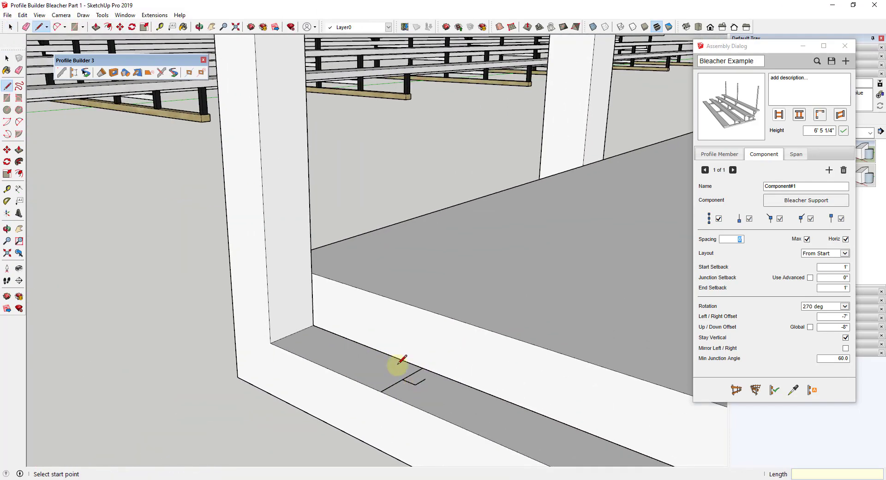
{"action": "left_click", "coordinate": [401, 369]}
{"action": "left_click", "coordinate": [425, 380]}
{"action": "left_click", "coordinate": [404, 391]}
{"action": "left_click", "coordinate": [380, 381]}
{"action": "key", "text": "e"}
{"action": "key", "text": "space"}
{"action": "triple_click", "coordinate": [402, 380]}
{"action": "key", "text": "g"}
{"action": "key", "text": "Return"}
Copy the square bar profile along the bottom rail and multiply the copy by 2 to form an evenly spaced row.
{"action": "scroll", "coordinate": [396, 310], "scroll_direction": "down", "scroll_amount": 2}
{"action": "key", "text": "m"}
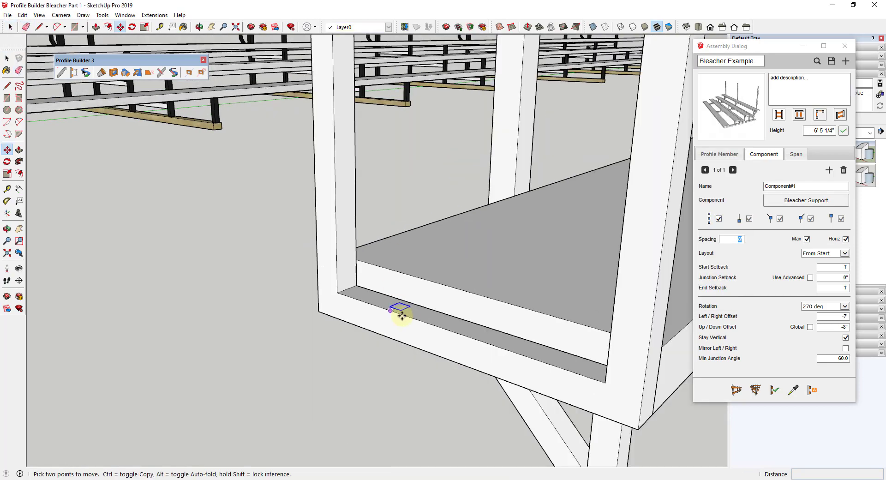
{"action": "key", "text": "space"}
{"action": "scroll", "coordinate": [401, 314], "scroll_direction": "up", "scroll_amount": 1}
{"action": "key", "text": "m"}
{"action": "left_click", "coordinate": [402, 316], "text": "ctrl"}
{"action": "left_click", "coordinate": [520, 350]}
{"action": "type", "text": "2x"}
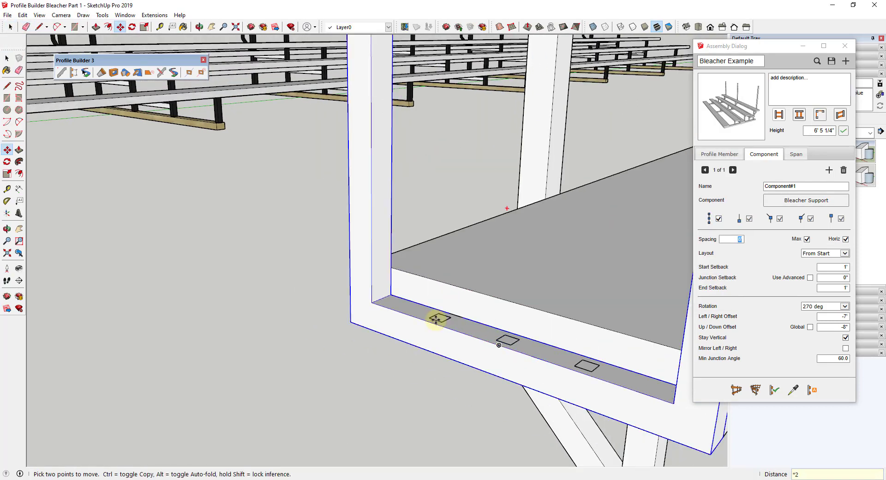
Extrude the square profiles up to the frame's top rail as vertical bars, leave the group and select the finished end panel.
{"action": "middle_click_drag", "start_coordinate": [439, 317], "coordinate": [563, 372]}
{"action": "double_click", "coordinate": [563, 372]}
{"action": "key", "text": "p"}
{"action": "left_click_drag", "start_coordinate": [560, 277], "coordinate": [560, 236]}
{"action": "key", "text": "space"}
{"action": "scroll", "coordinate": [613, 233], "scroll_direction": "up", "scroll_amount": 3}
{"action": "triple_click", "coordinate": [475, 222]}
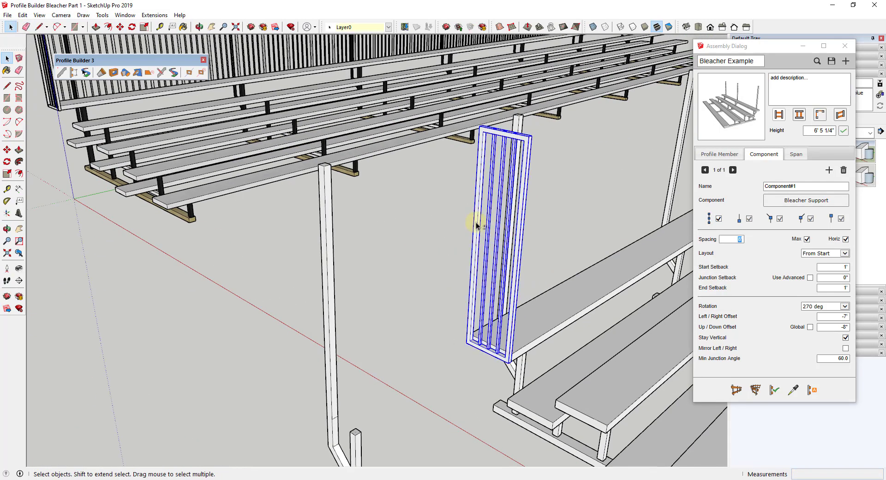
Make the end panel a component named End Rail and move it clear of the bleacher's end.
{"action": "key", "text": "g"}
{"action": "key", "text": "Return"}
{"action": "scroll", "coordinate": [552, 187], "scroll_direction": "down", "scroll_amount": 2}
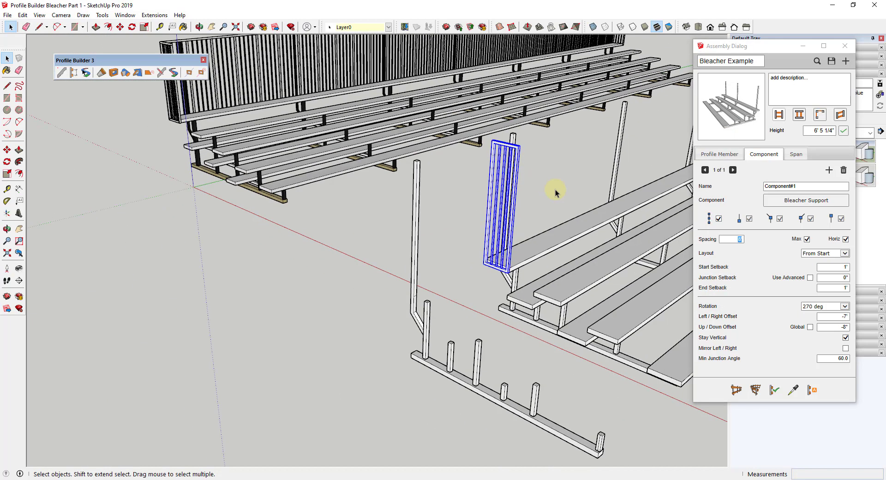
{"action": "middle_click_drag", "start_coordinate": [555, 187], "coordinate": [488, 204]}
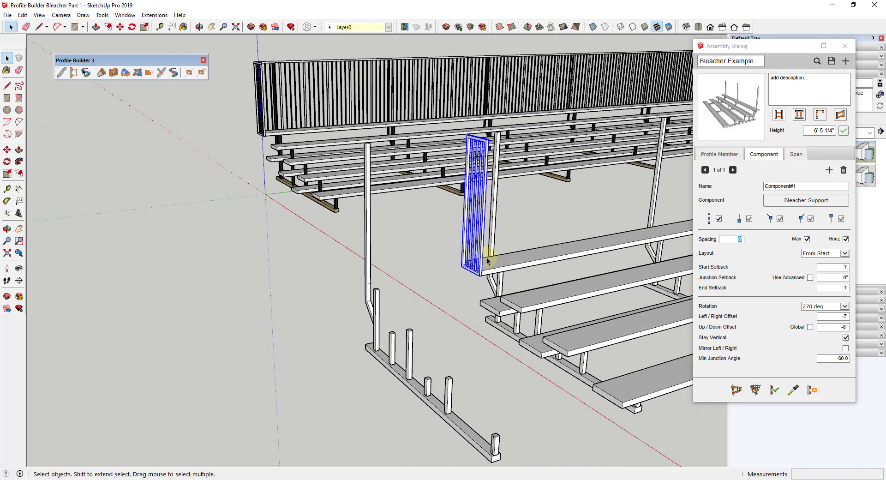
{"action": "key", "text": "m"}
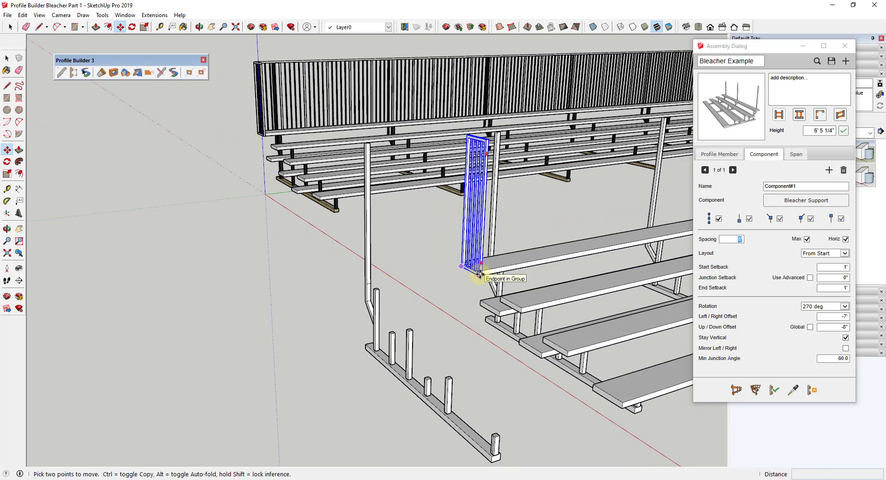
{"action": "left_click", "coordinate": [481, 275]}
{"action": "left_click", "coordinate": [428, 285]}
{"action": "key", "text": "space"}
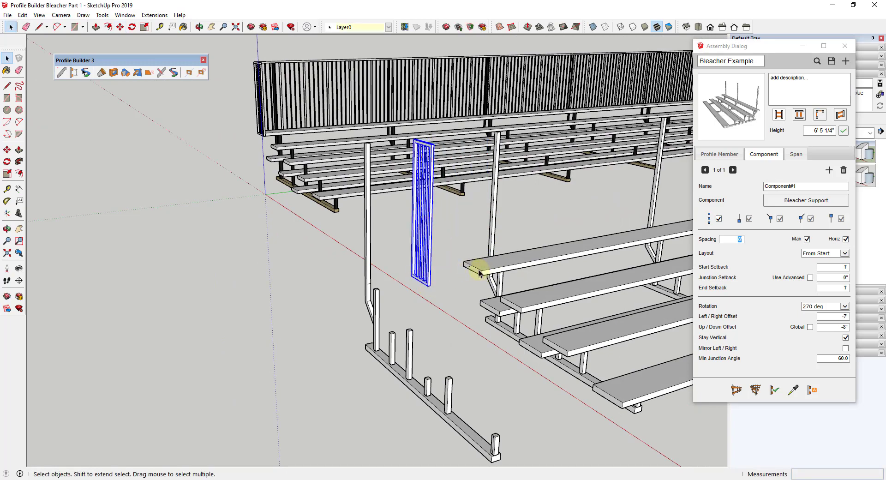
Add a second component entry to the Bleacher Example assembly and assign the End Rail panel to it.
{"action": "scroll", "coordinate": [475, 270], "scroll_direction": "down", "scroll_amount": 5}
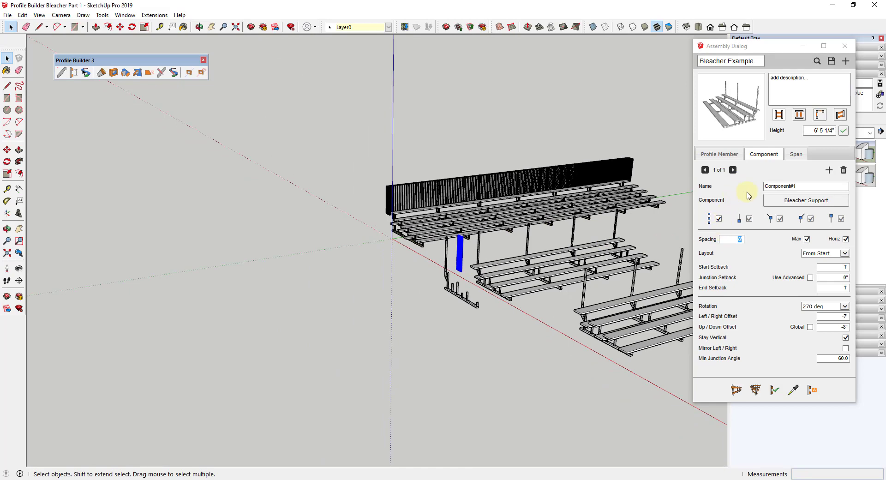
{"action": "left_click", "coordinate": [829, 170]}
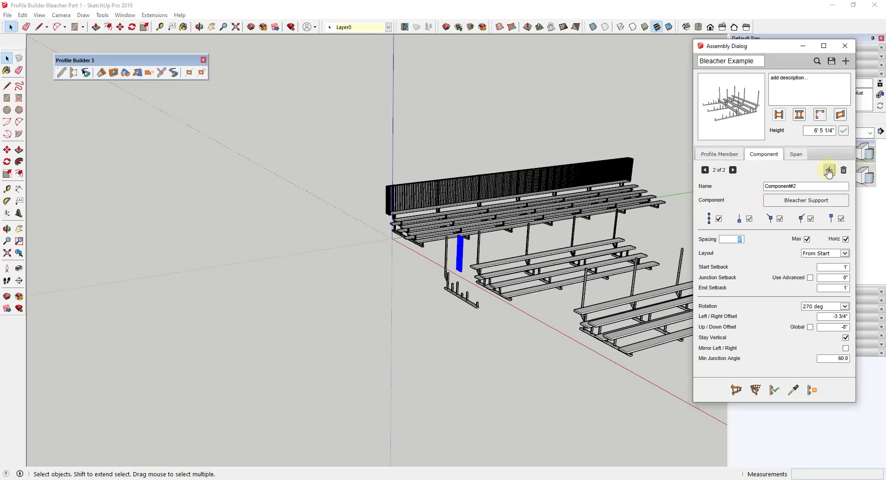
{"action": "left_click", "coordinate": [809, 202]}
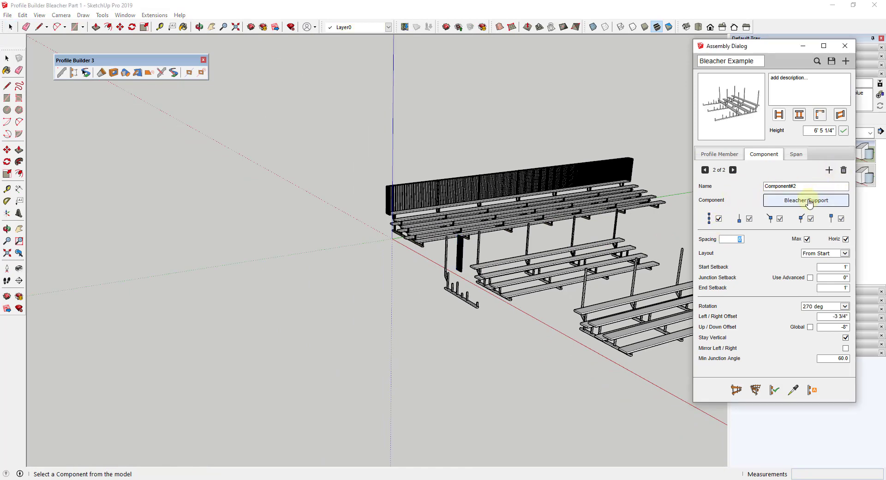
{"action": "scroll", "coordinate": [460, 252], "scroll_direction": "up", "scroll_amount": 3}
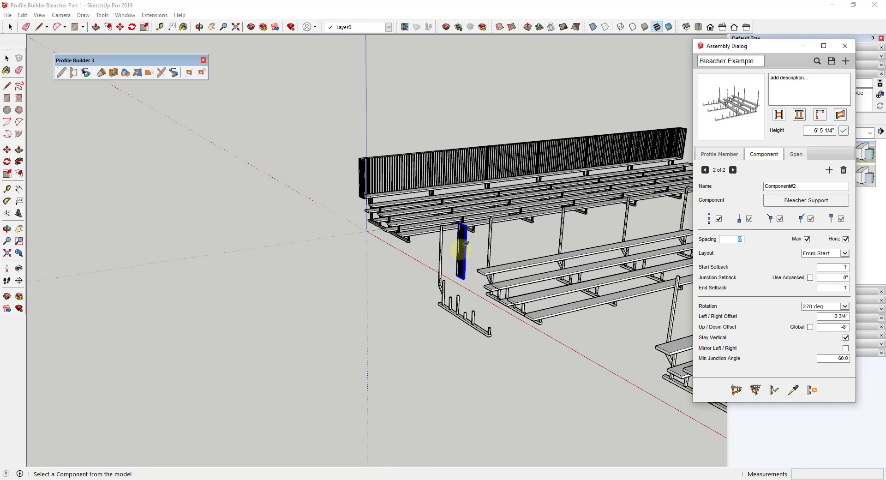
{"action": "left_click", "coordinate": [461, 250]}
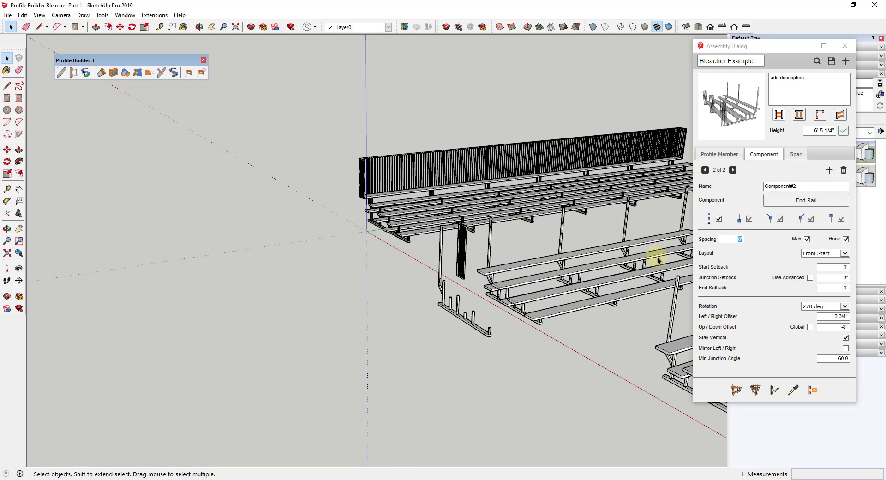
Apply the updated assembly with its new end rails to the middle bleacher.
{"action": "scroll", "coordinate": [651, 254], "scroll_direction": "up", "scroll_amount": 3}
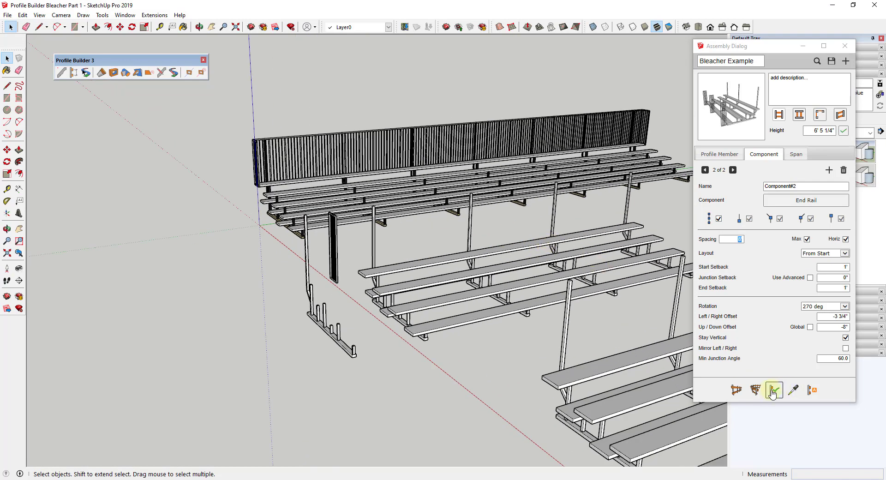
{"action": "left_click", "coordinate": [774, 390]}
{"action": "left_click", "coordinate": [811, 247]}
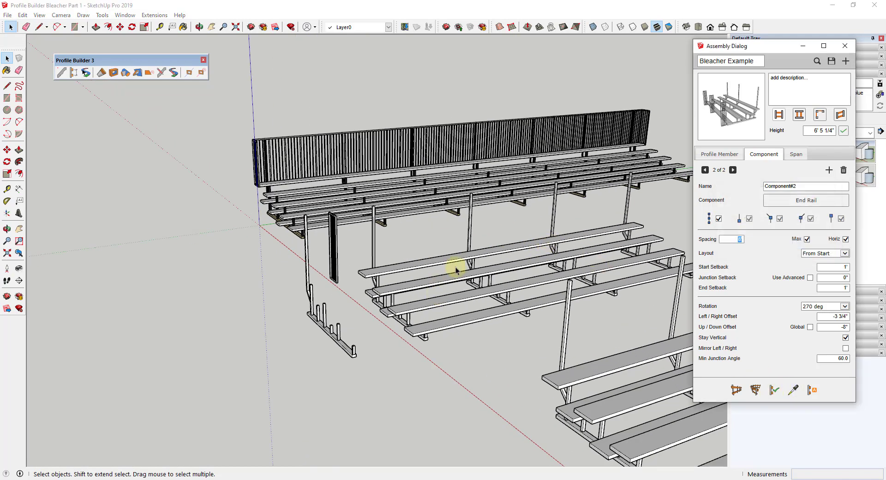
{"action": "left_click", "coordinate": [457, 272]}
{"action": "left_click", "coordinate": [774, 390]}
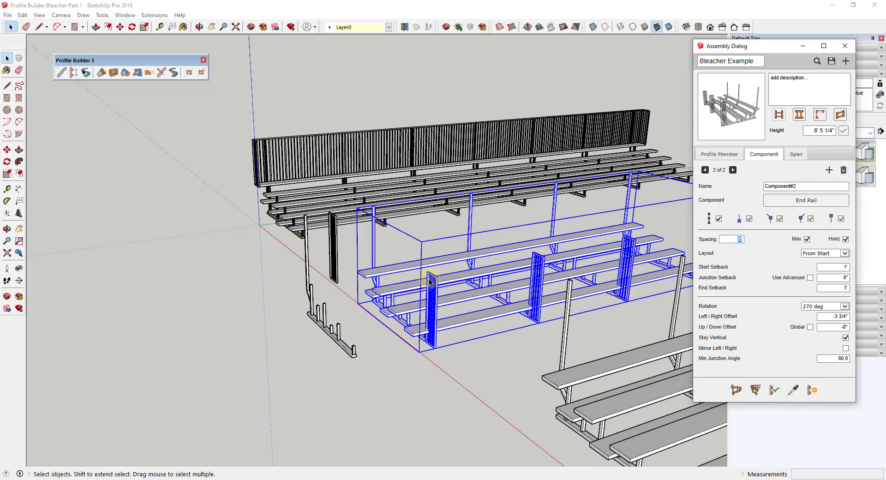
Measure the distance from the base rail's front end to the back edge of the top bench.
{"action": "middle_click_drag", "start_coordinate": [462, 258], "coordinate": [540, 245]}
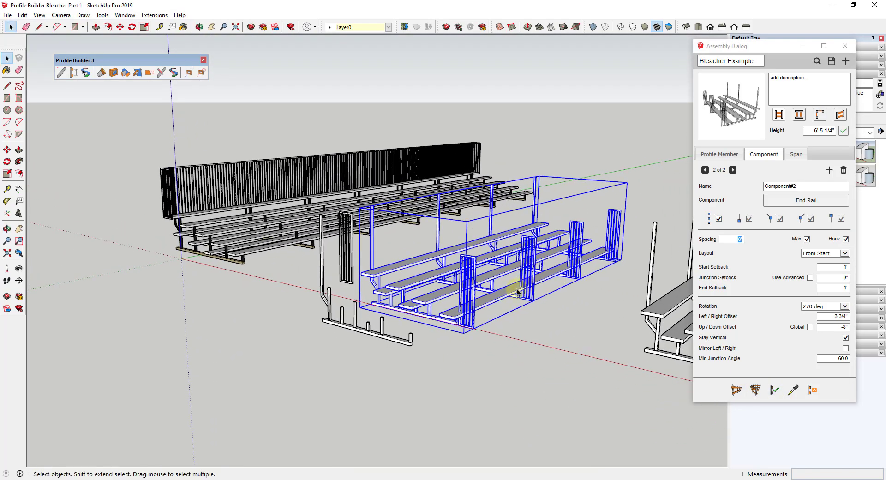
{"action": "scroll", "coordinate": [466, 331], "scroll_direction": "up", "scroll_amount": 6}
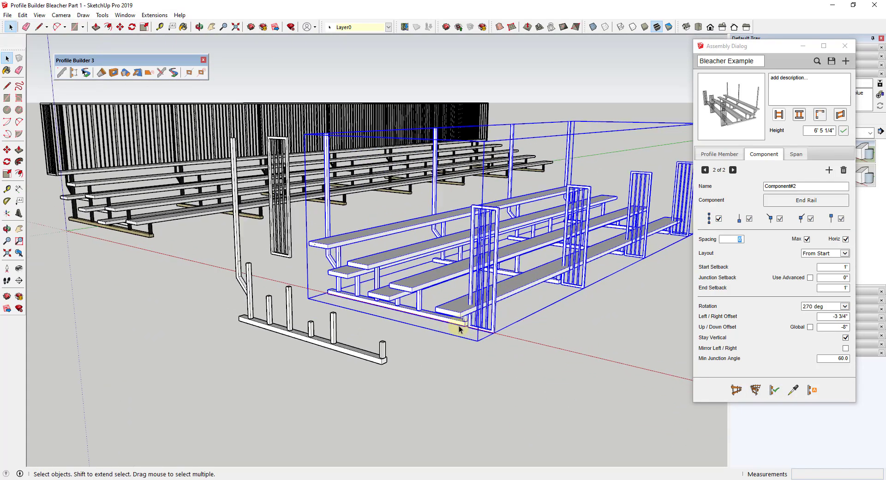
{"action": "key", "text": "l"}
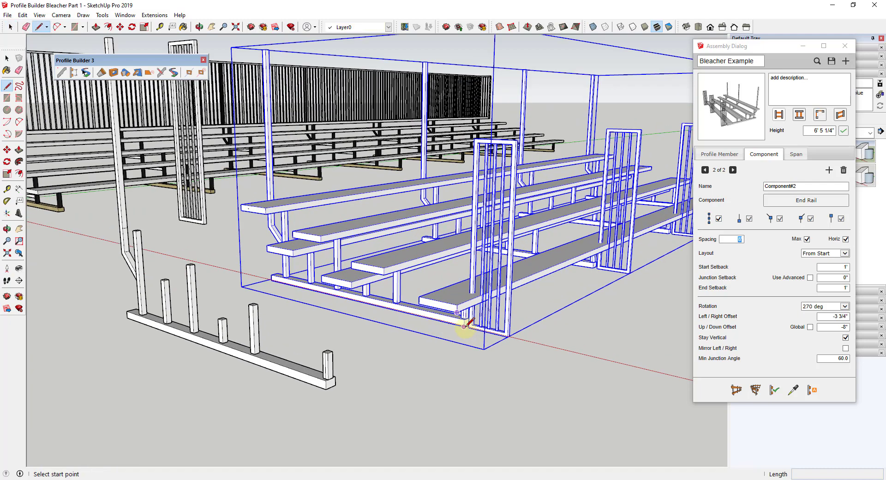
{"action": "left_click", "coordinate": [469, 326]}
{"action": "scroll", "coordinate": [469, 326], "scroll_direction": "down", "scroll_amount": 3}
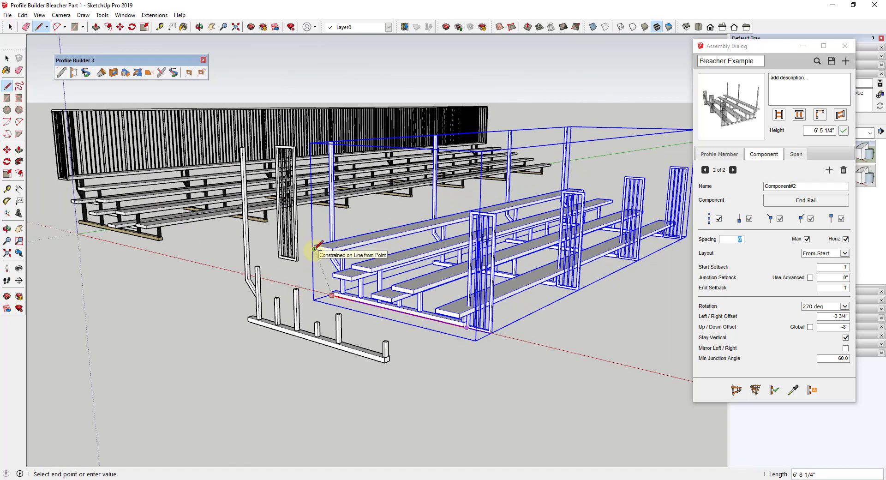
{"action": "key", "text": "space"}
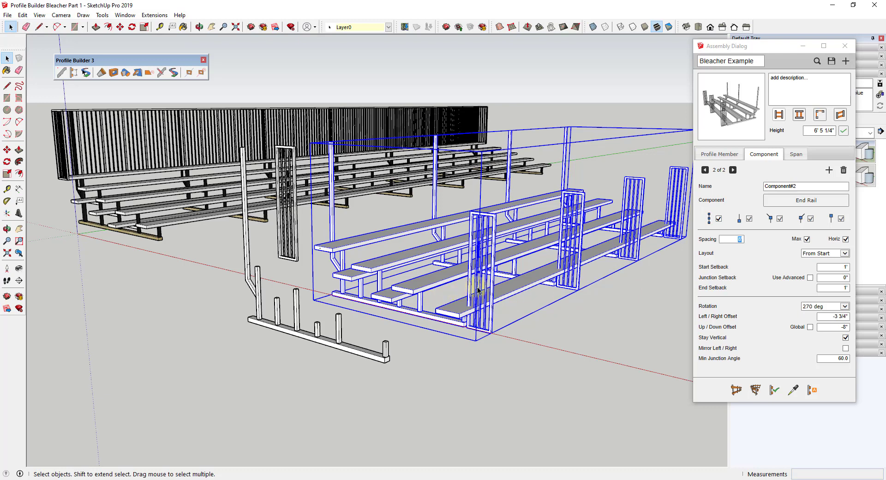
Set the End Rail's start and end setbacks to 0 and left/right offset to -6' 8 1/4", and update the bleacher.
{"action": "left_click", "coordinate": [826, 267]}
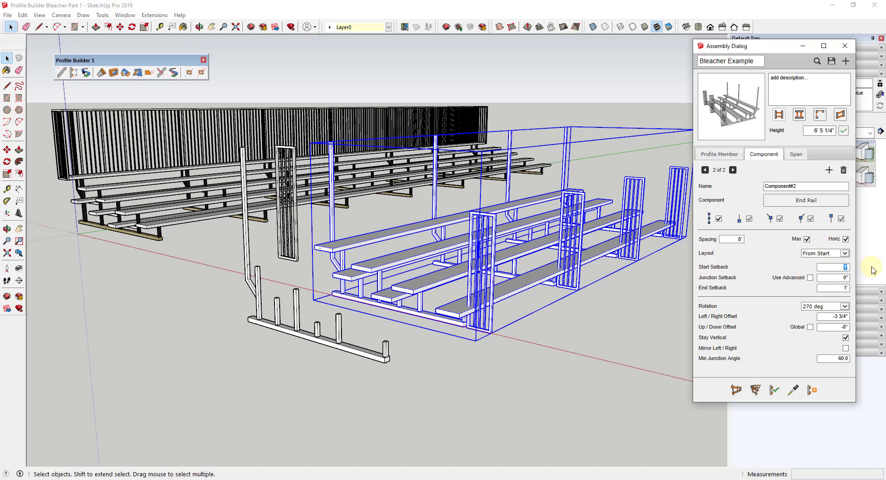
{"action": "type", "text": "0"}
{"action": "key", "text": "Tab"}
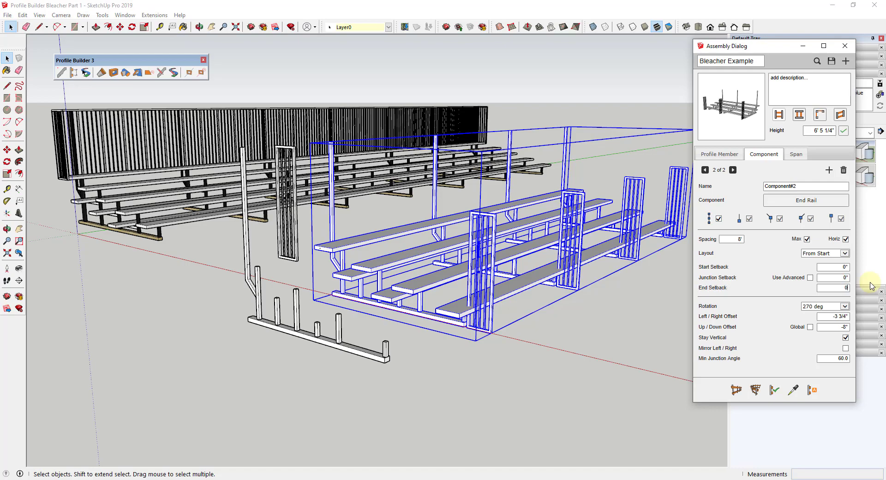
{"action": "key", "text": "Tab"}
{"action": "left_click", "coordinate": [756, 390]}
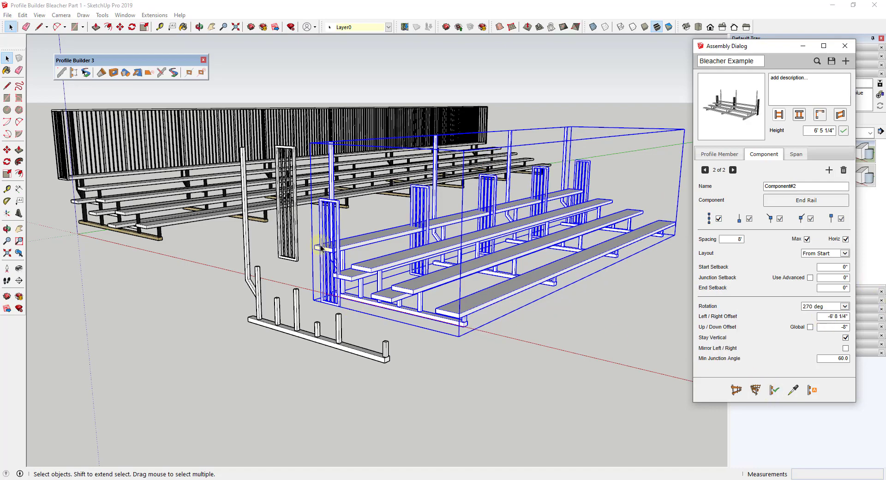
Set the End Rail's left/right offset to -7' and reapply the assembly to align it with the top bench.
{"action": "scroll", "coordinate": [320, 248], "scroll_direction": "up", "scroll_amount": 5}
{"action": "middle_click_drag", "start_coordinate": [358, 253], "coordinate": [475, 330]}
{"action": "scroll", "coordinate": [347, 362], "scroll_direction": "up", "scroll_amount": 5}
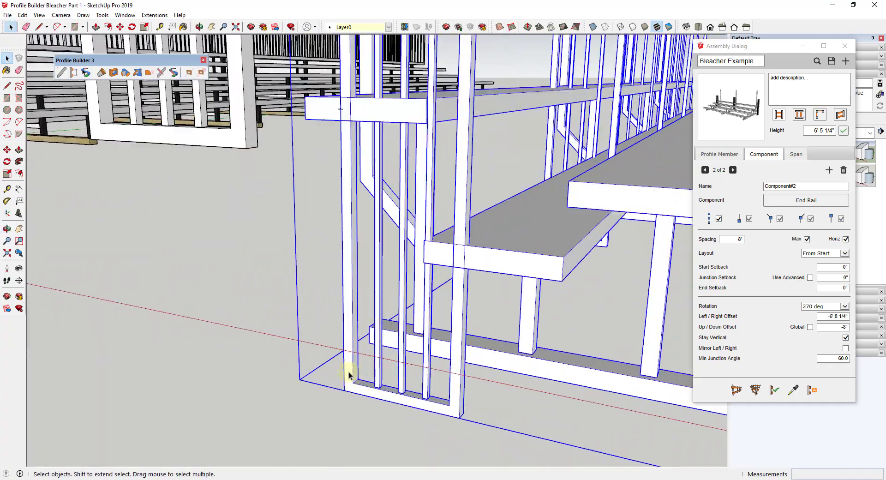
{"action": "scroll", "coordinate": [347, 341], "scroll_direction": "down", "scroll_amount": 5}
{"action": "middle_click_drag", "start_coordinate": [346, 341], "coordinate": [346, 370]}
{"action": "key", "text": "l"}
{"action": "scroll", "coordinate": [347, 203], "scroll_direction": "up", "scroll_amount": 5}
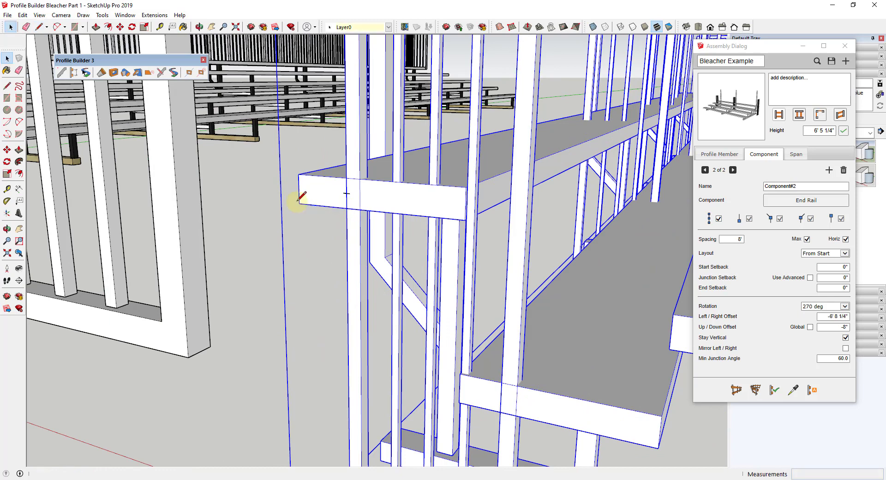
{"action": "key", "text": "space"}
{"action": "left_click", "coordinate": [819, 317]}
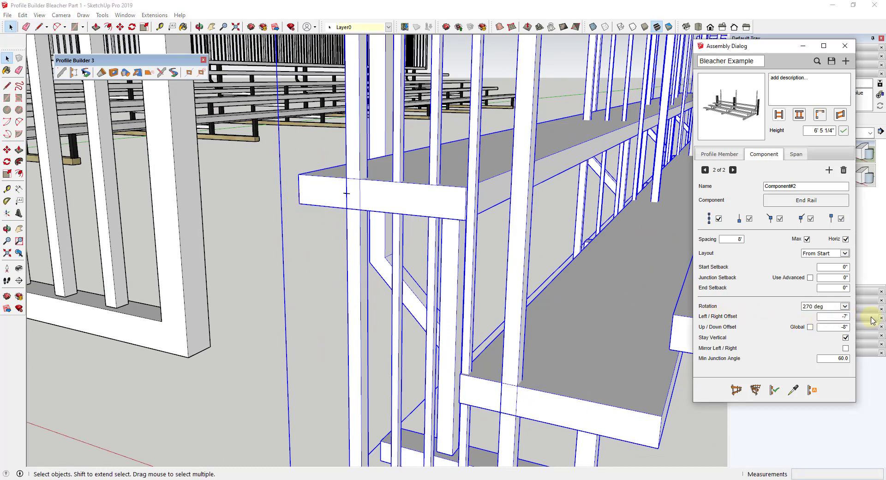
{"action": "key", "text": "Tab"}
{"action": "left_click", "coordinate": [774, 390]}
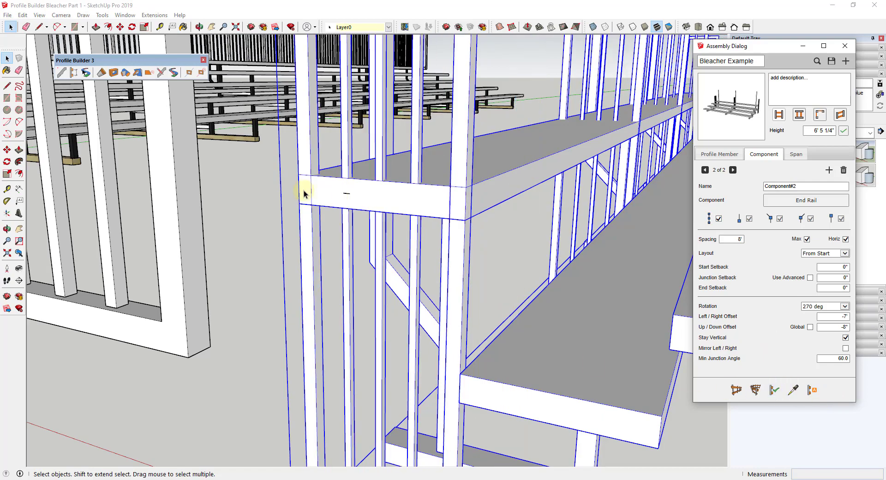
Measure the height from the end rail's bottom corner up to the top bench.
{"action": "middle_click_drag", "start_coordinate": [303, 191], "coordinate": [442, 280]}
{"action": "middle_click_drag", "start_coordinate": [451, 331], "coordinate": [401, 344]}
{"action": "key", "text": "l"}
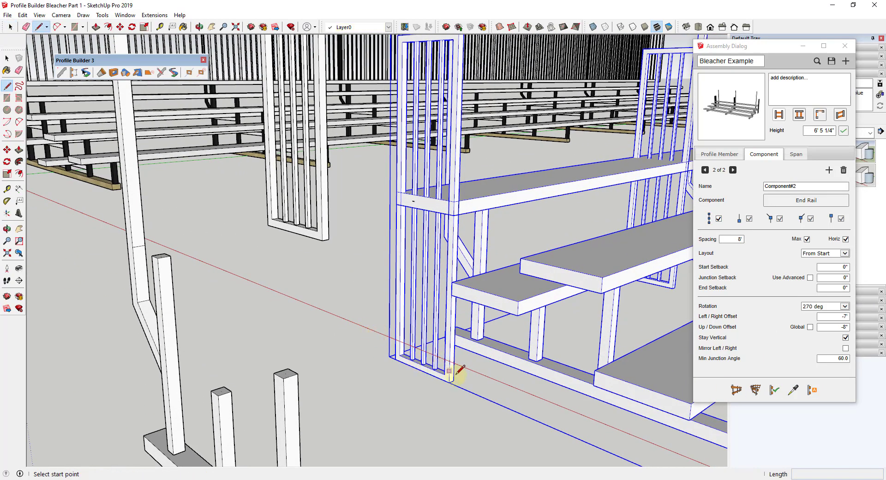
{"action": "left_click", "coordinate": [453, 380]}
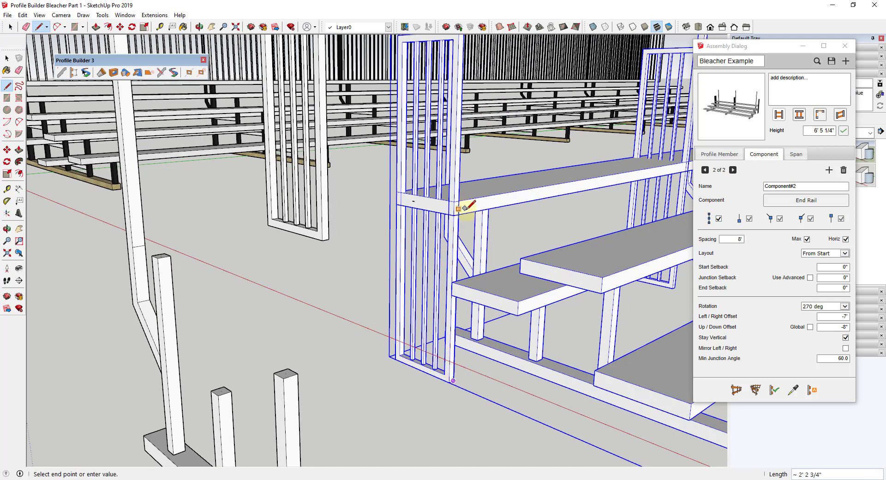
{"action": "key", "text": "space"}
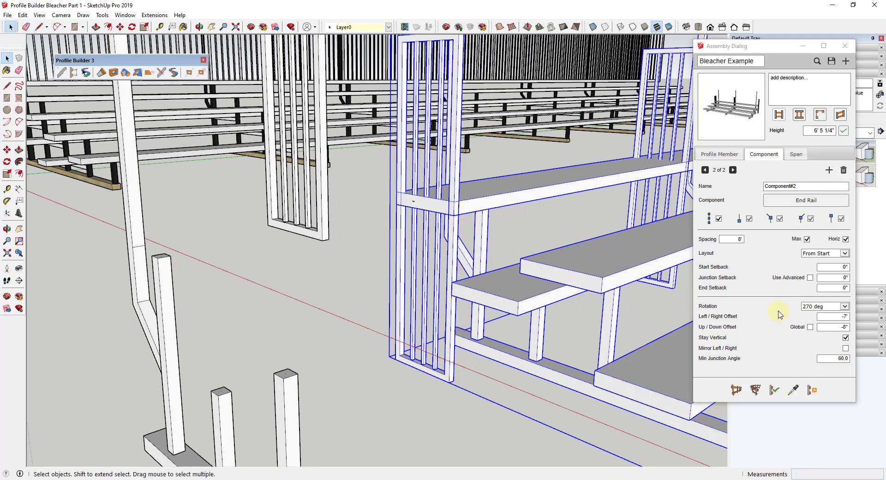
Try an up/down offset of 2' 2" on the bleacher's end rails and correct it to 1' 6".
{"action": "double_click", "coordinate": [824, 326]}
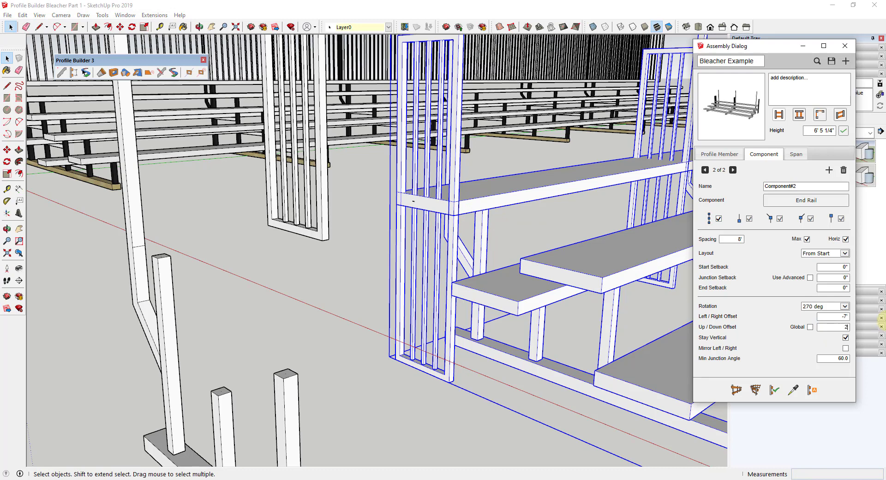
{"action": "key", "text": "Tab"}
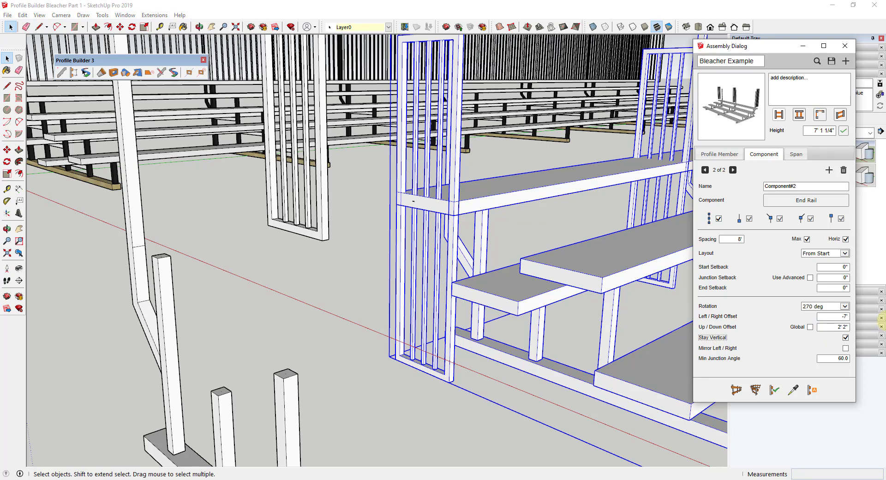
{"action": "left_click", "coordinate": [773, 392]}
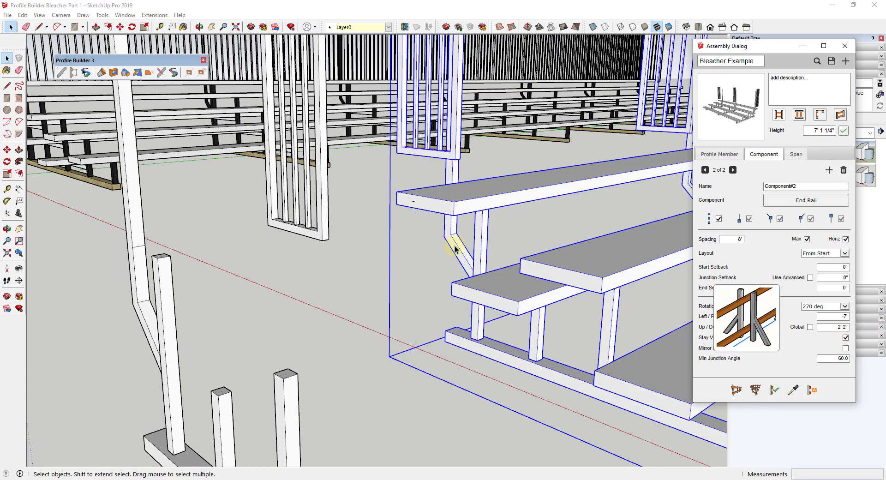
{"action": "scroll", "coordinate": [462, 152], "scroll_direction": "up", "scroll_amount": 1}
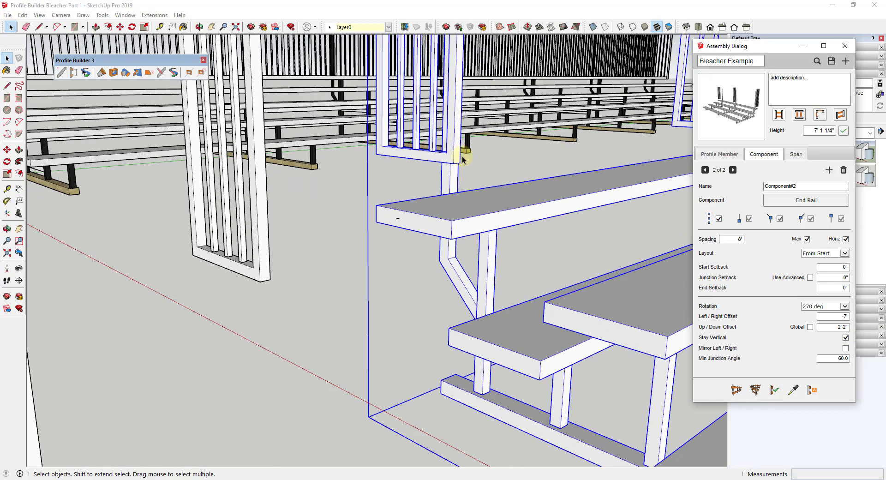
{"action": "middle_click_drag", "start_coordinate": [463, 164], "coordinate": [529, 223]}
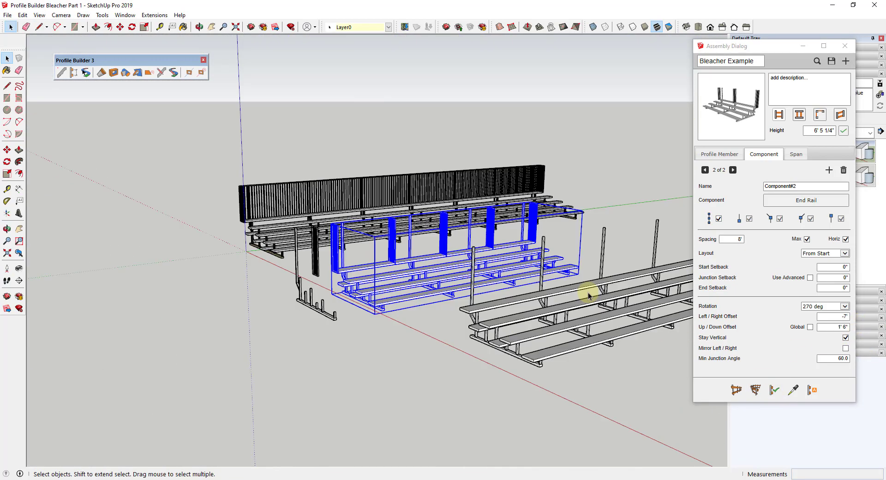
Delete the spare bleacher that has no end rails.
{"action": "middle_click_drag", "start_coordinate": [588, 290], "coordinate": [627, 356]}
{"action": "left_click", "coordinate": [667, 396]}
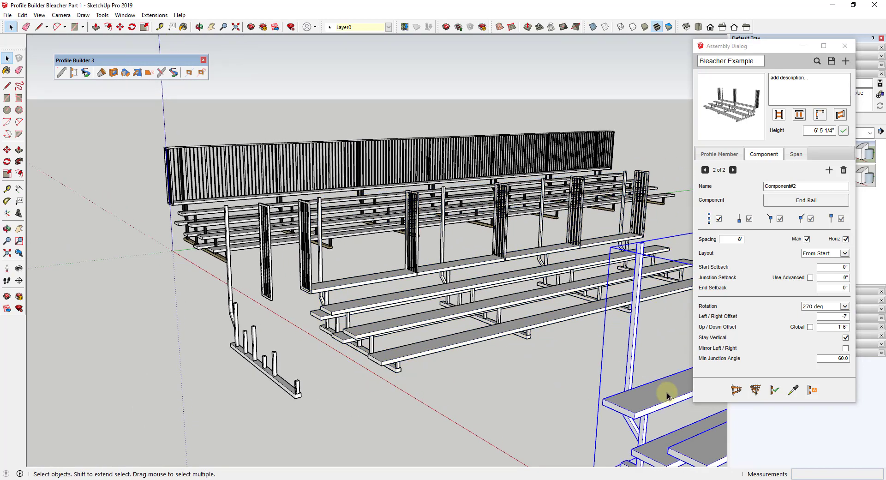
{"action": "key", "text": "Delete"}
Turn off the End Rail's spaced and junction placements, keeping only those at the path's start and end.
{"action": "middle_click_drag", "start_coordinate": [488, 269], "coordinate": [518, 272]}
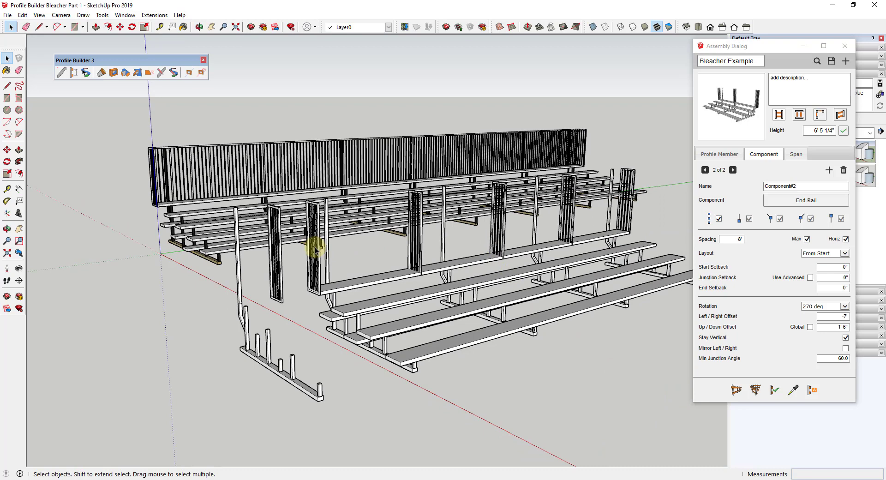
{"action": "left_click", "coordinate": [710, 222]}
{"action": "left_click", "coordinate": [717, 220]}
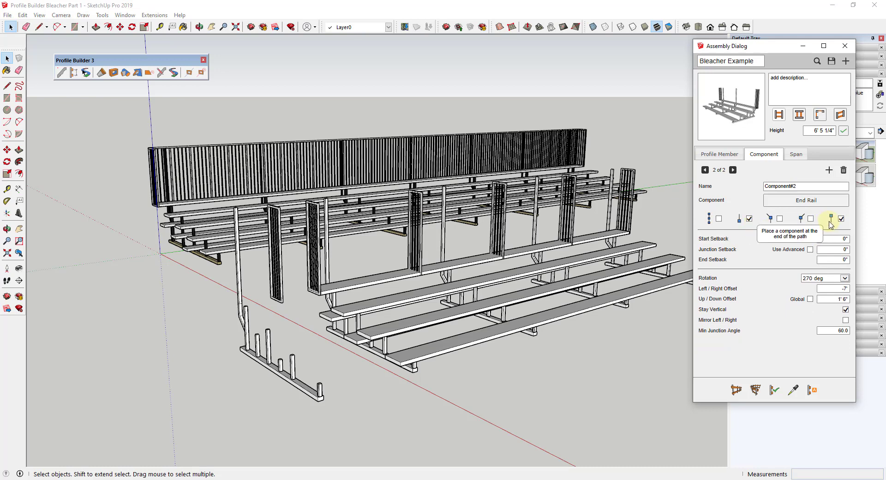
Apply the start-and-end-only End Rail placement to the existing bleacher assembly in front of the barred one.
{"action": "left_click", "coordinate": [773, 391]}
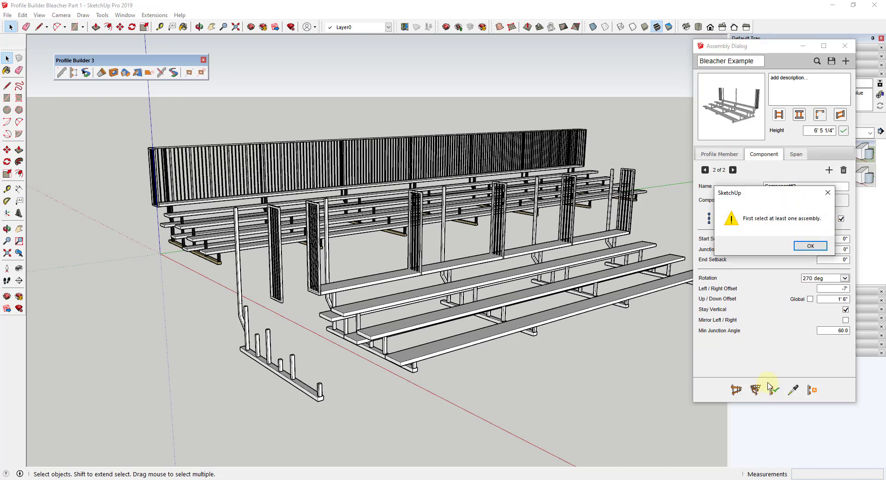
{"action": "left_click", "coordinate": [811, 246]}
{"action": "left_click", "coordinate": [538, 267]}
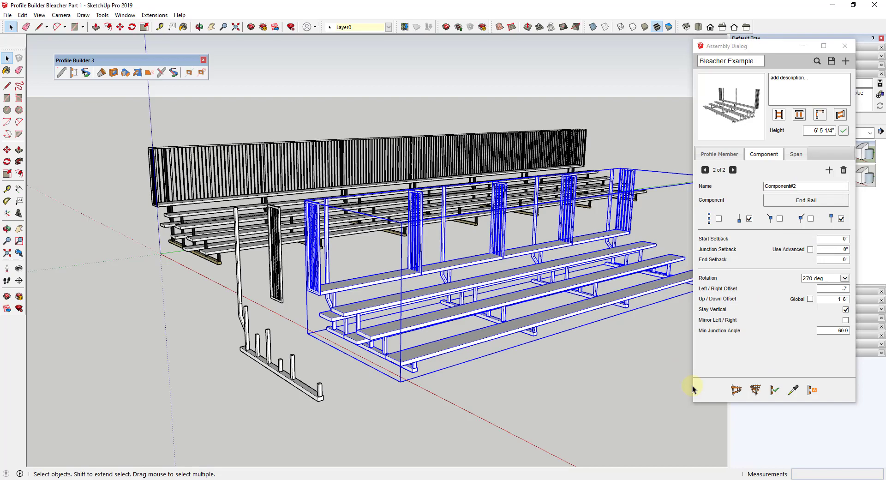
{"action": "left_click", "coordinate": [775, 391]}
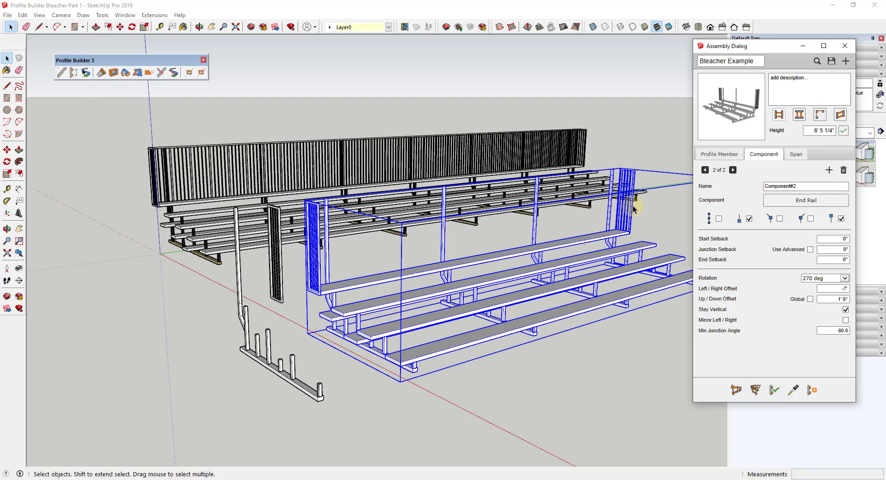
Set the End Rail's start setback to -1" and check how the panel meets the end of the top bench.
{"action": "scroll", "coordinate": [334, 291], "scroll_direction": "up", "scroll_amount": 4}
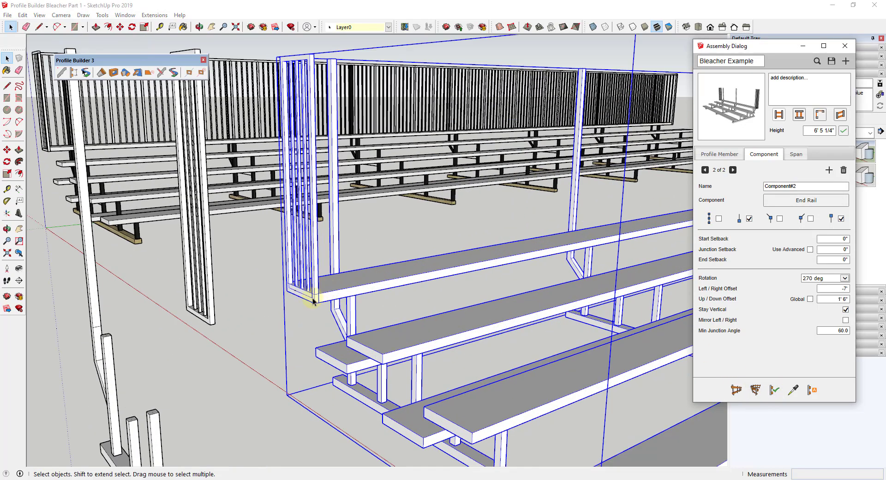
{"action": "scroll", "coordinate": [313, 299], "scroll_direction": "up", "scroll_amount": 3}
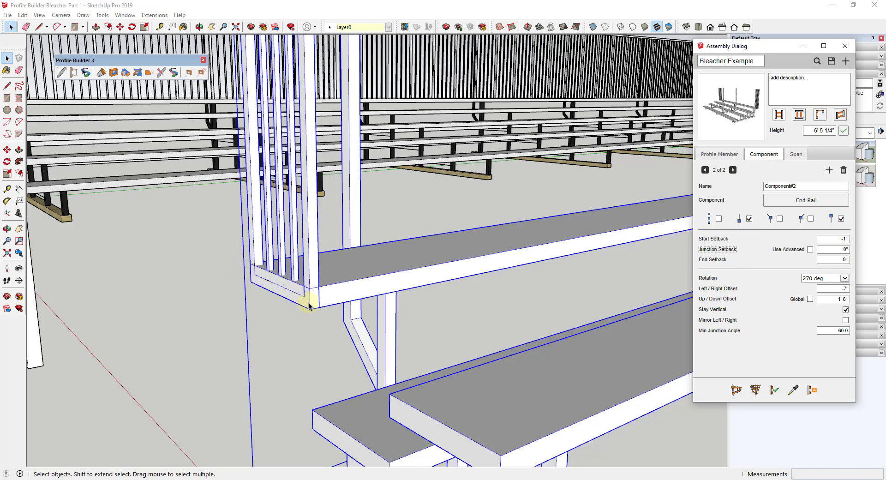
{"action": "scroll", "coordinate": [568, 346], "scroll_direction": "down", "scroll_amount": 6}
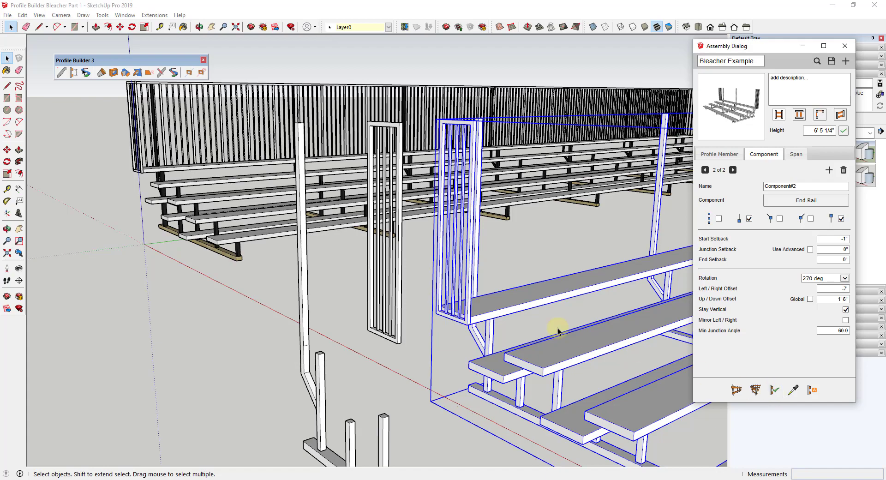
{"action": "scroll", "coordinate": [467, 311], "scroll_direction": "up", "scroll_amount": 8}
{"action": "scroll", "coordinate": [435, 304], "scroll_direction": "down", "scroll_amount": 8}
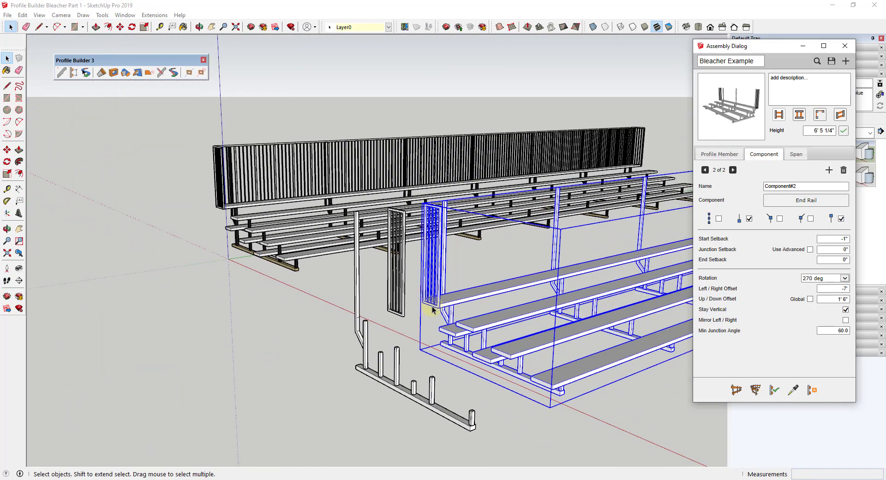
Build a new bleacher from the Bleacher Example assembly, about 37' 3" long along the green axis in front of the selected one.
{"action": "middle_click_drag", "start_coordinate": [499, 295], "coordinate": [568, 303]}
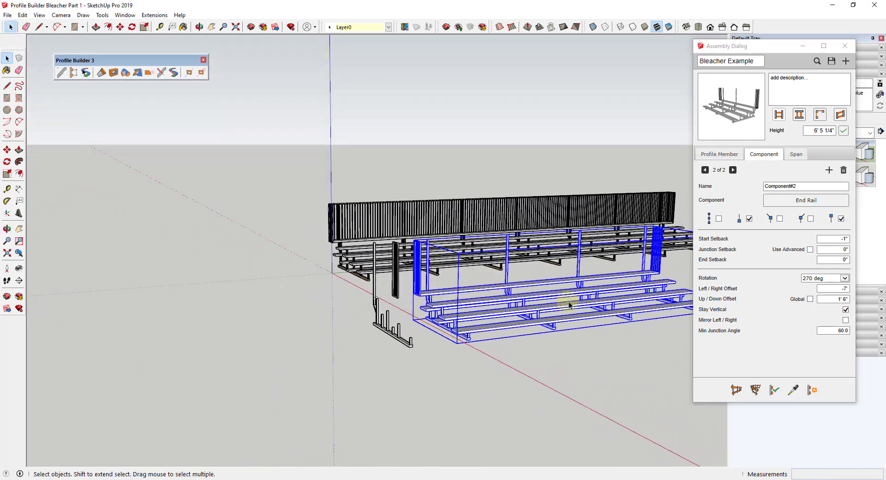
{"action": "scroll", "coordinate": [544, 292], "scroll_direction": "up", "scroll_amount": 2}
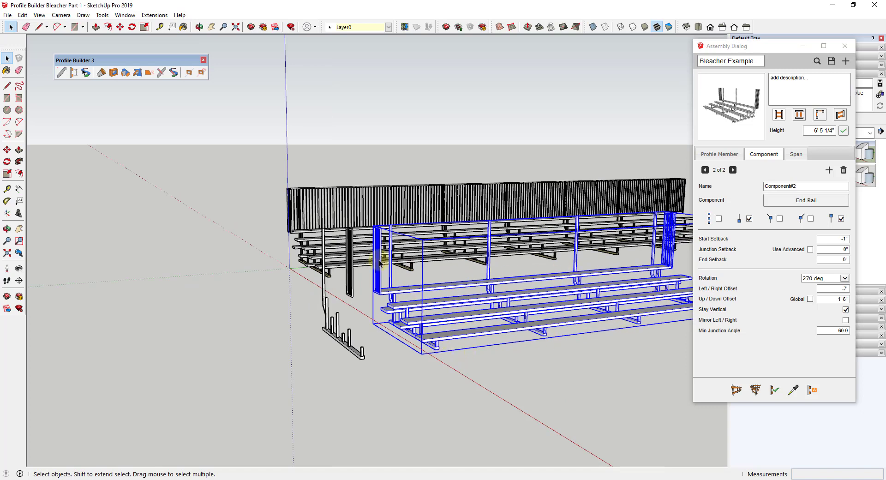
{"action": "scroll", "coordinate": [627, 230], "scroll_direction": "down", "scroll_amount": 3}
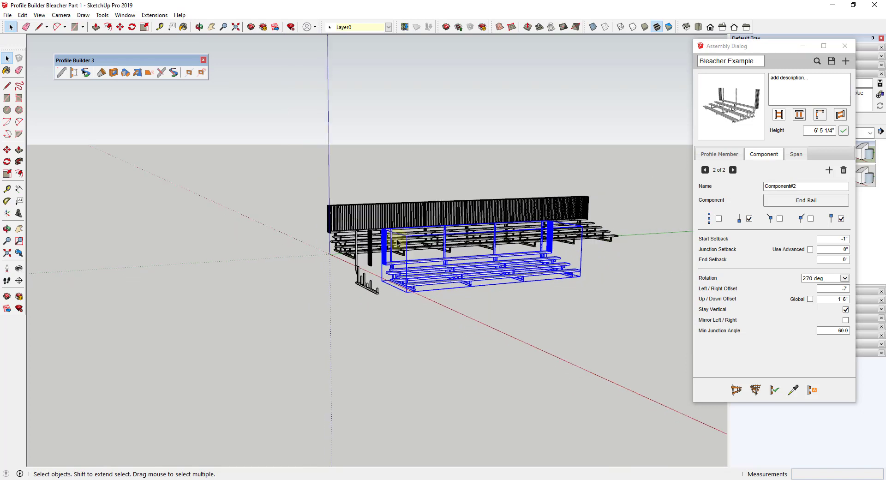
{"action": "left_click", "coordinate": [737, 390]}
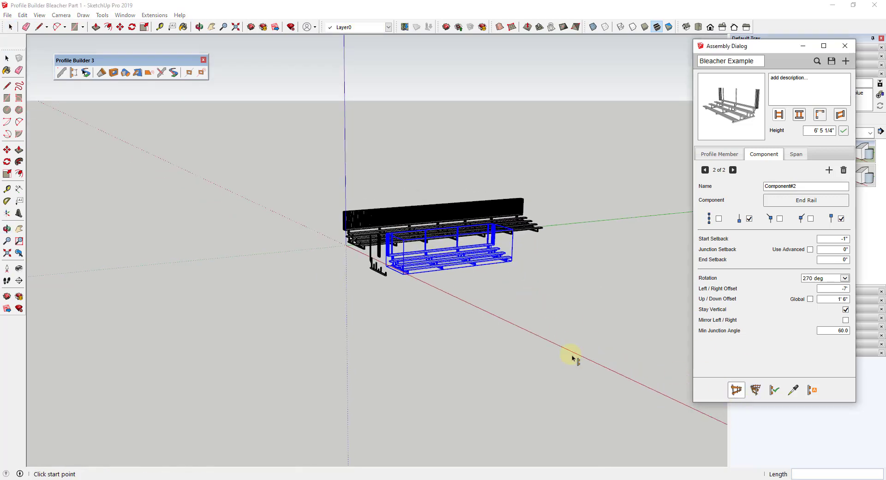
{"action": "left_click", "coordinate": [484, 305]}
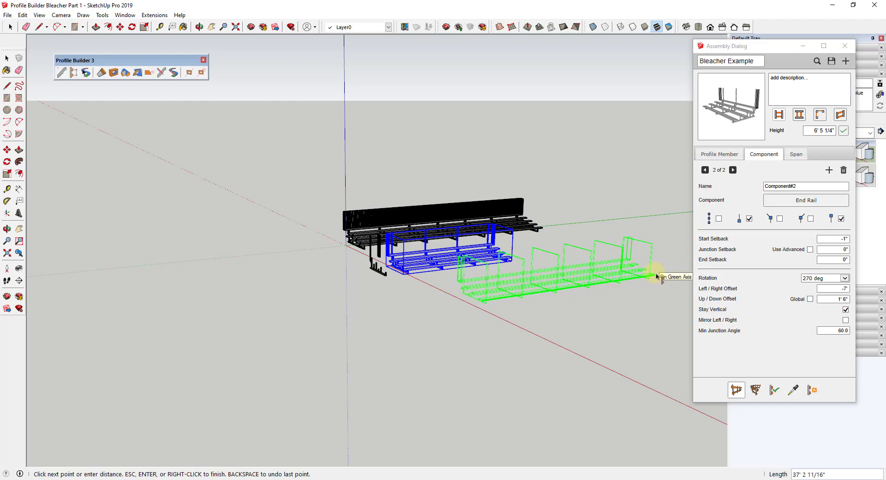
{"action": "left_click", "coordinate": [657, 276]}
{"action": "scroll", "coordinate": [588, 275], "scroll_direction": "up", "scroll_amount": 5}
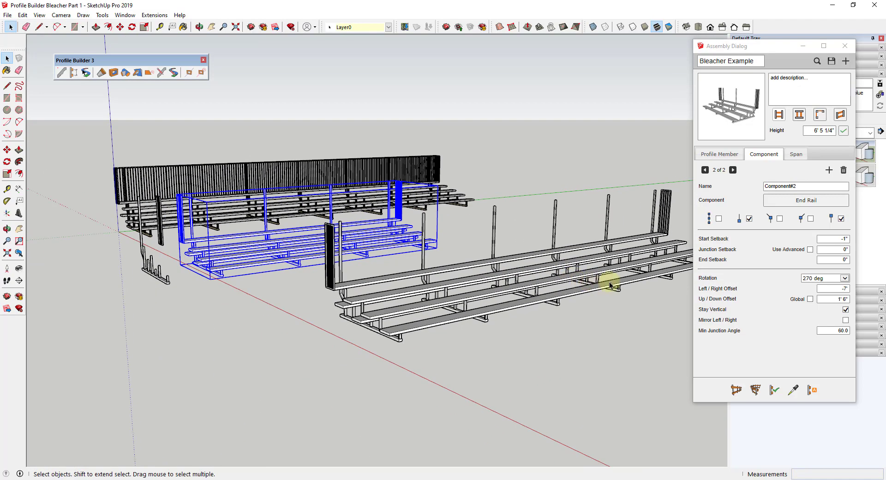
{"action": "middle_click_drag", "start_coordinate": [611, 285], "coordinate": [564, 292]}
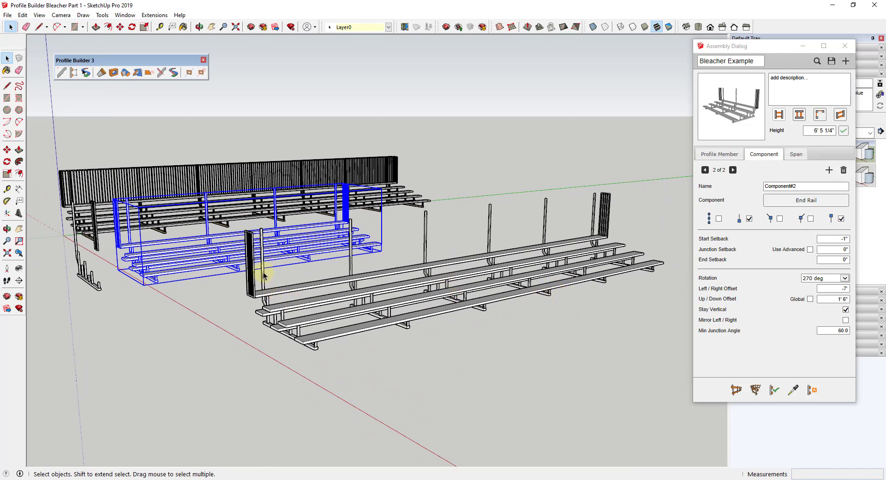